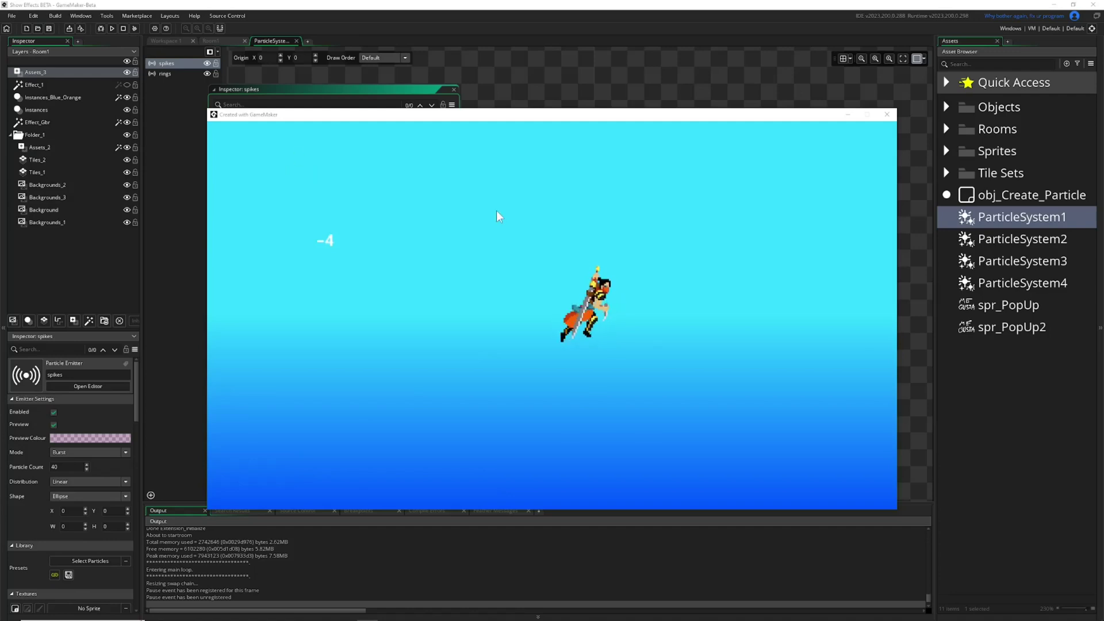
- Test the particle burst effect by triggering it at several spots in the running game
left_click(452, 363)
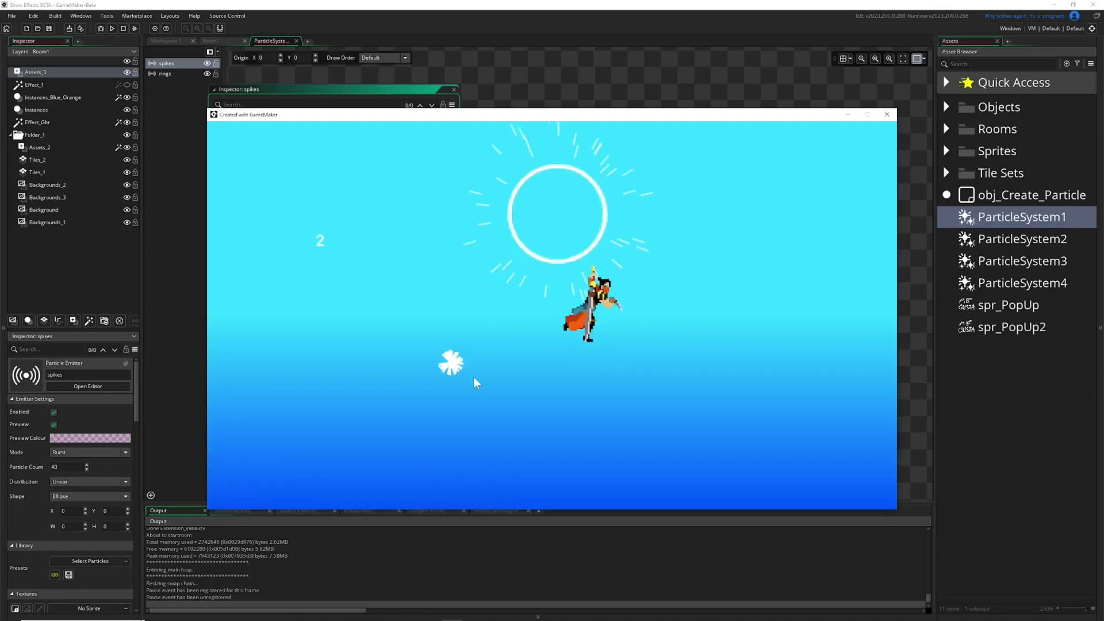
left_click(699, 338)
left_click(482, 310)
left_click(699, 382)
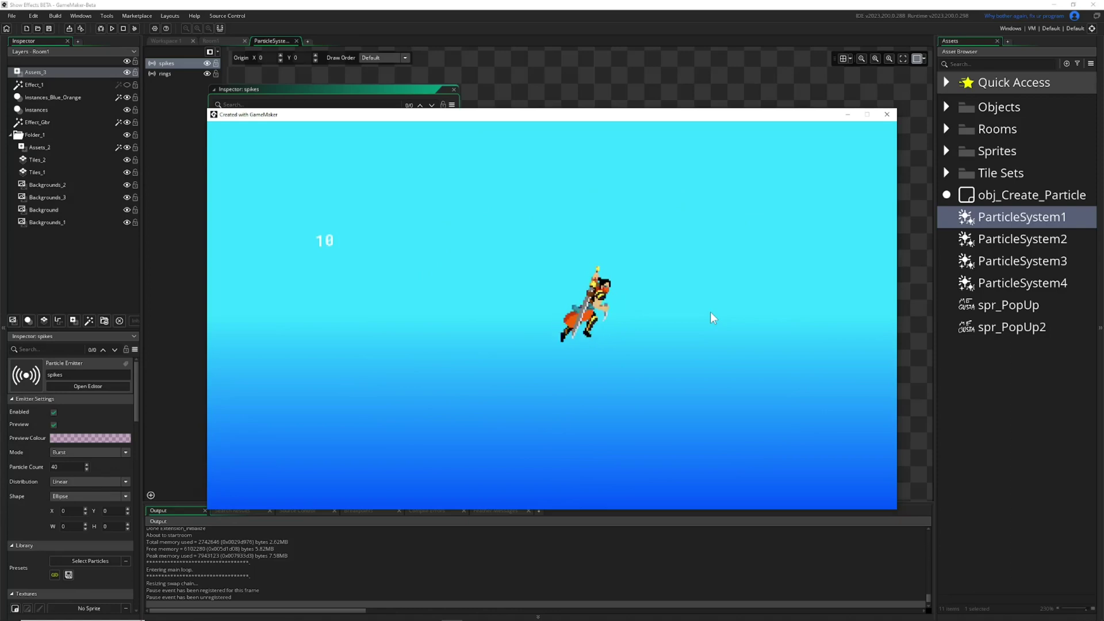
left_click(546, 231)
left_click(568, 402)
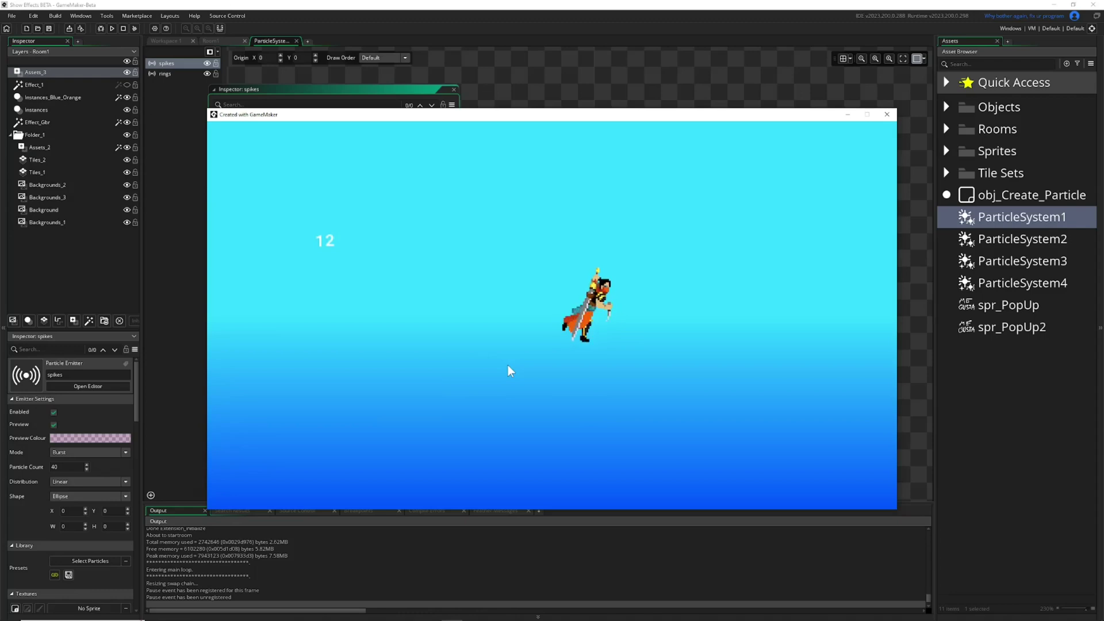
- Trigger a rapid series of particle bursts in the running game, and close the game
key("space")
key("space")
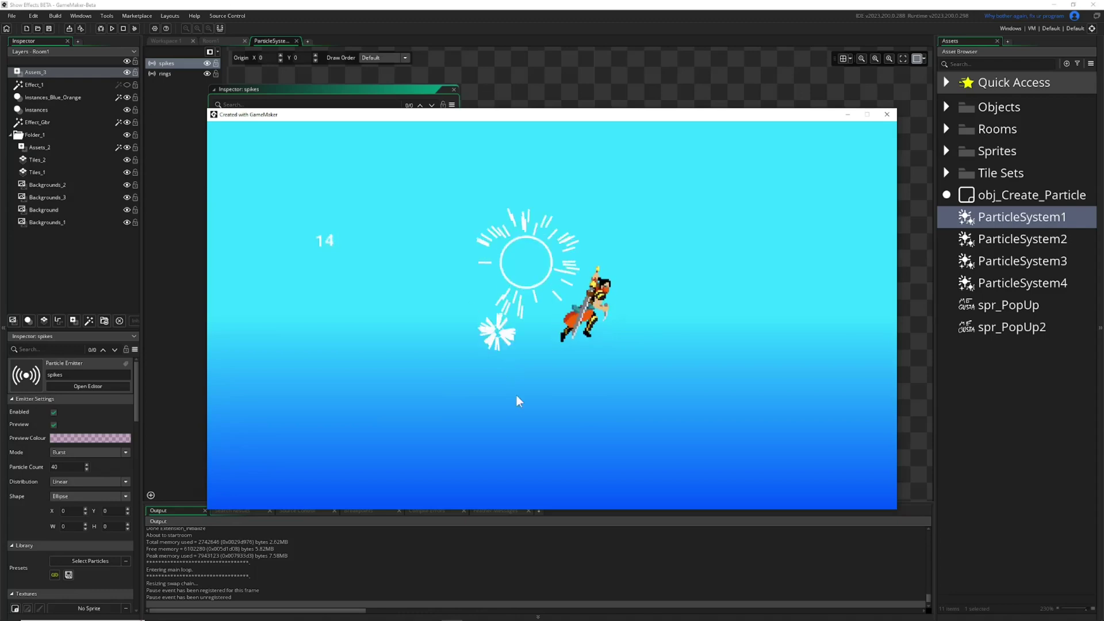
key("space")
key("space")
key("space")
key("space")
key("space")
key("space")
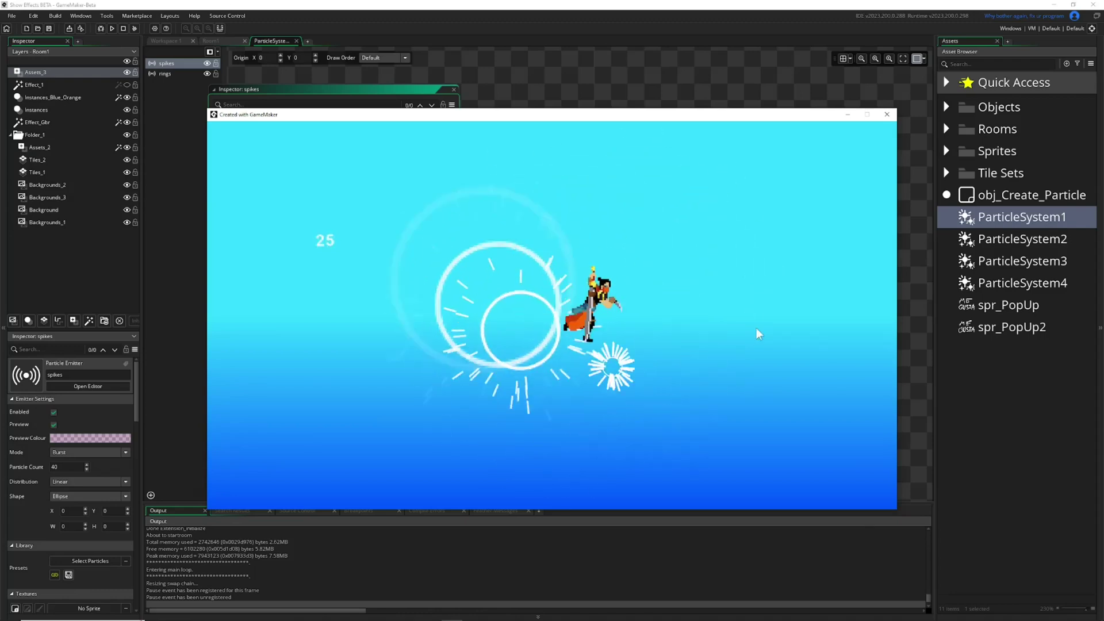
left_click(887, 114)
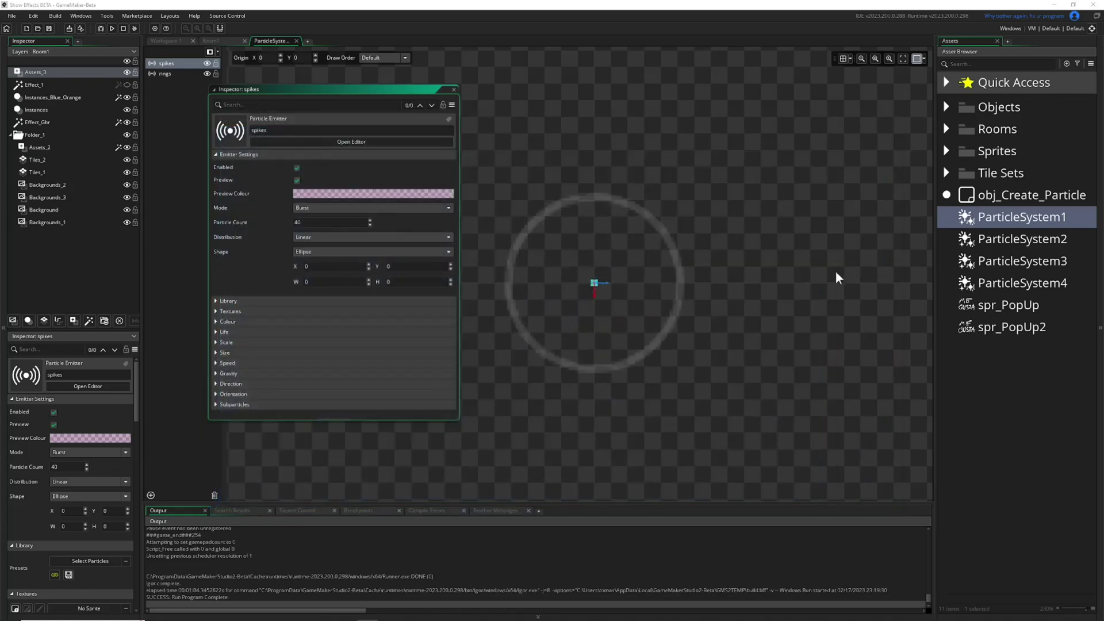
- Look over the asset types available for creation, and inspect ParticleSystem1, ParticleSystem2 and ParticleSystem3
left_click(1067, 64)
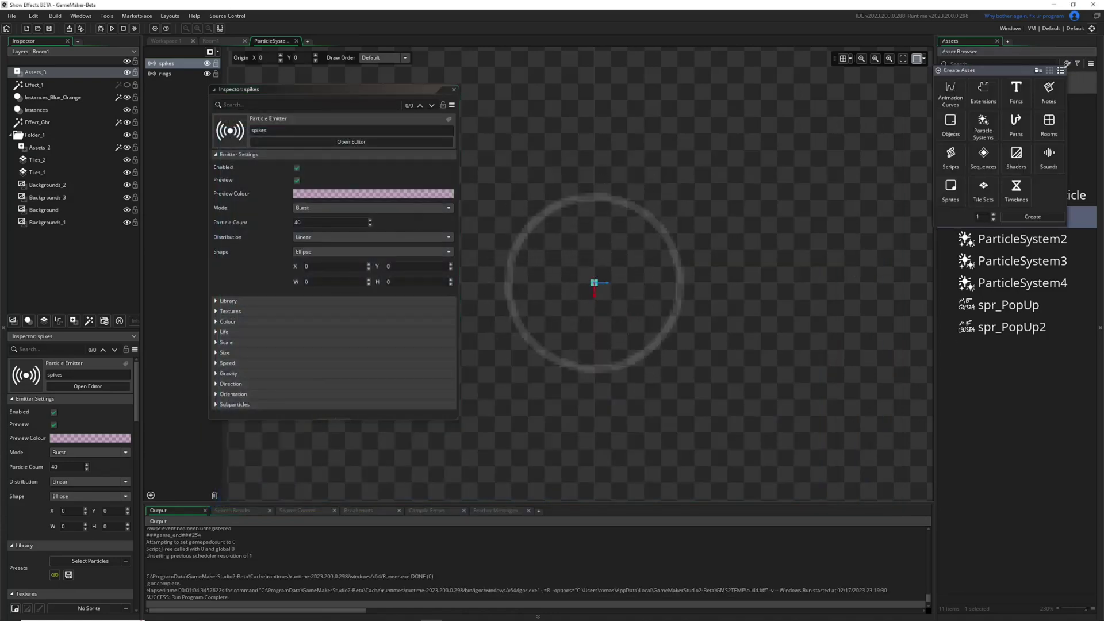
left_click(989, 380)
left_click(1023, 239)
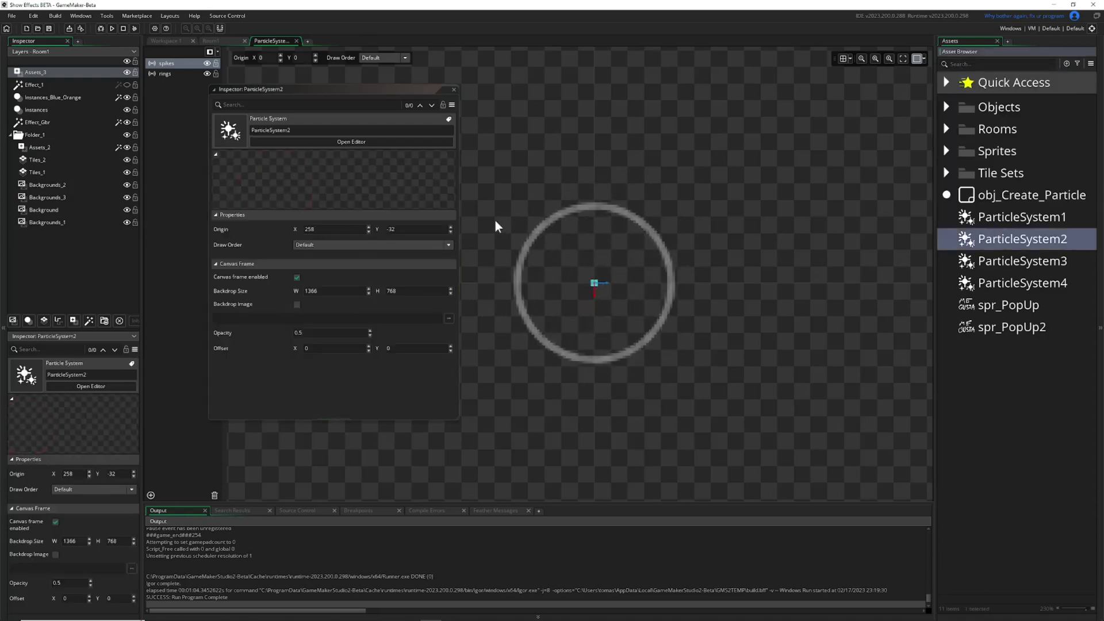
left_click(1015, 218)
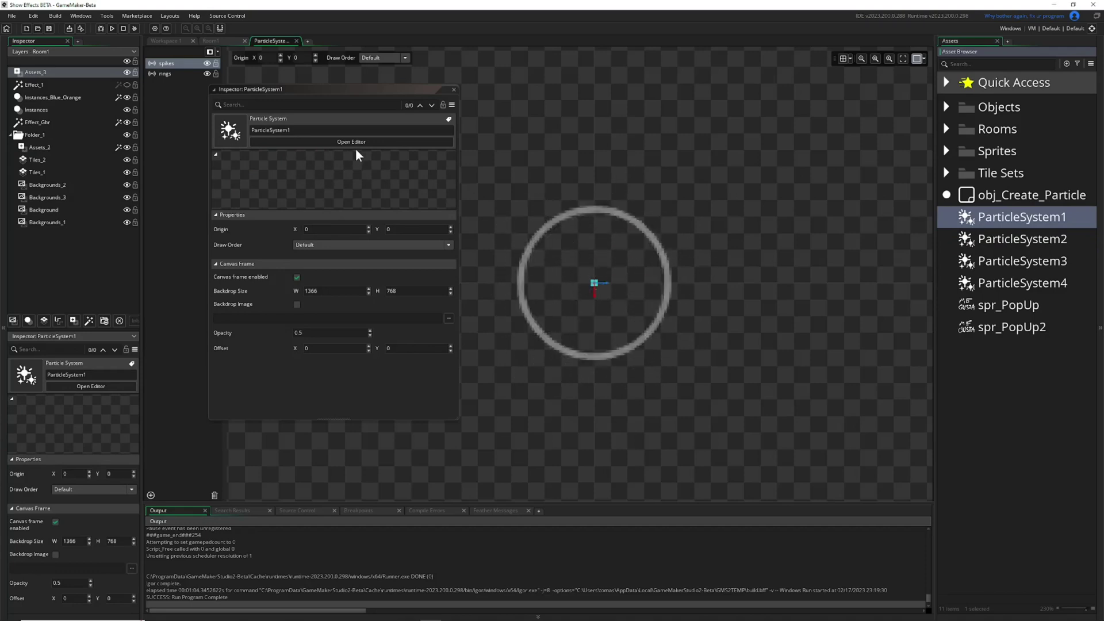
left_click(989, 245)
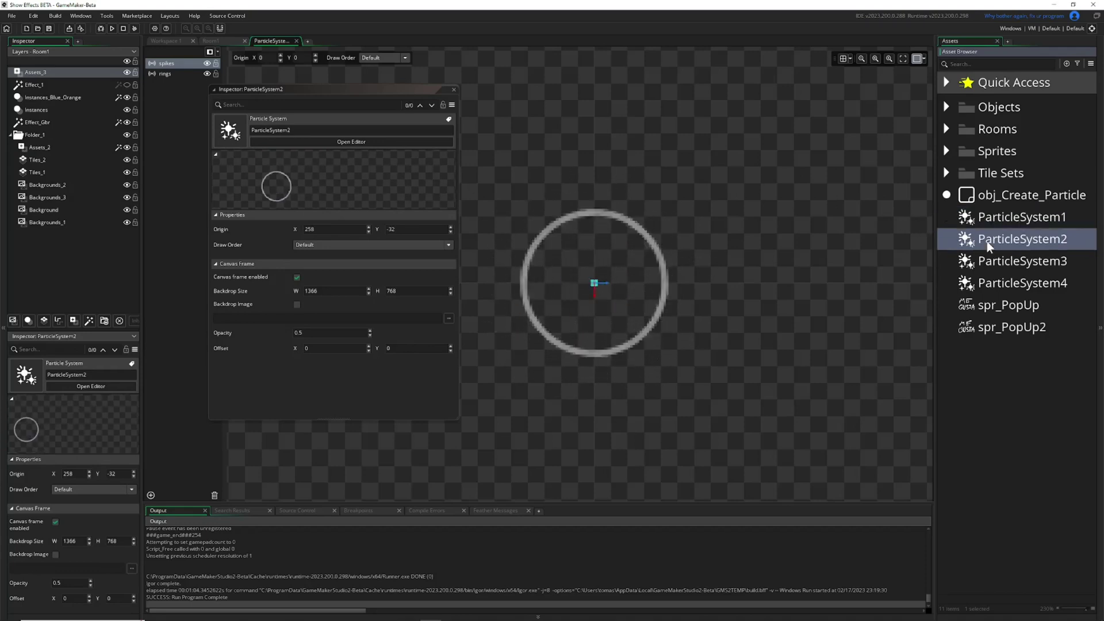
left_click(987, 262)
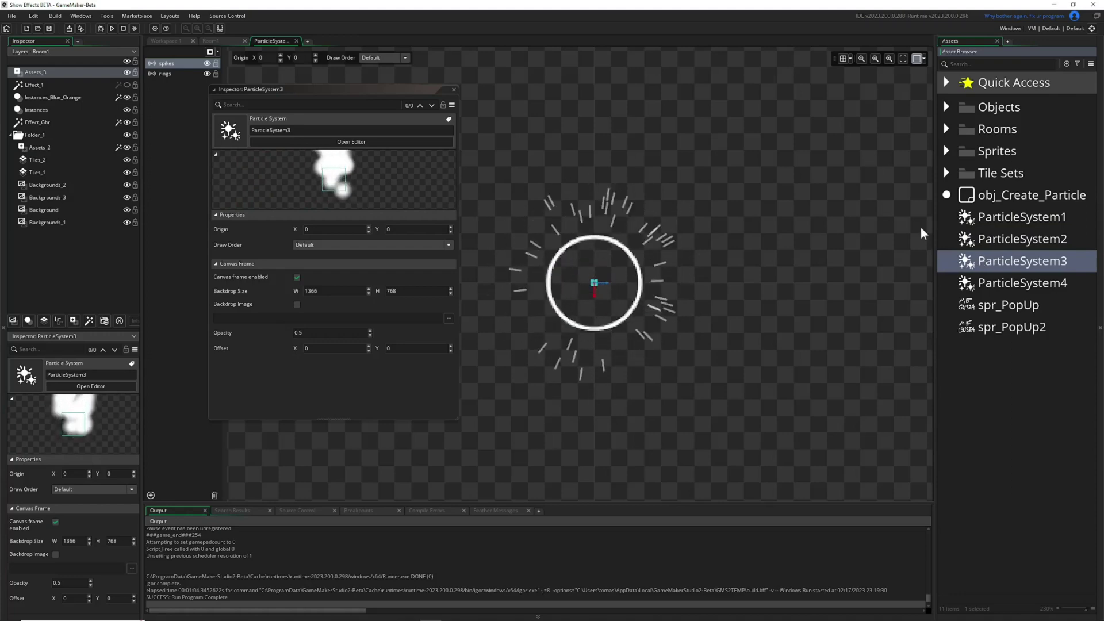
left_click(991, 238)
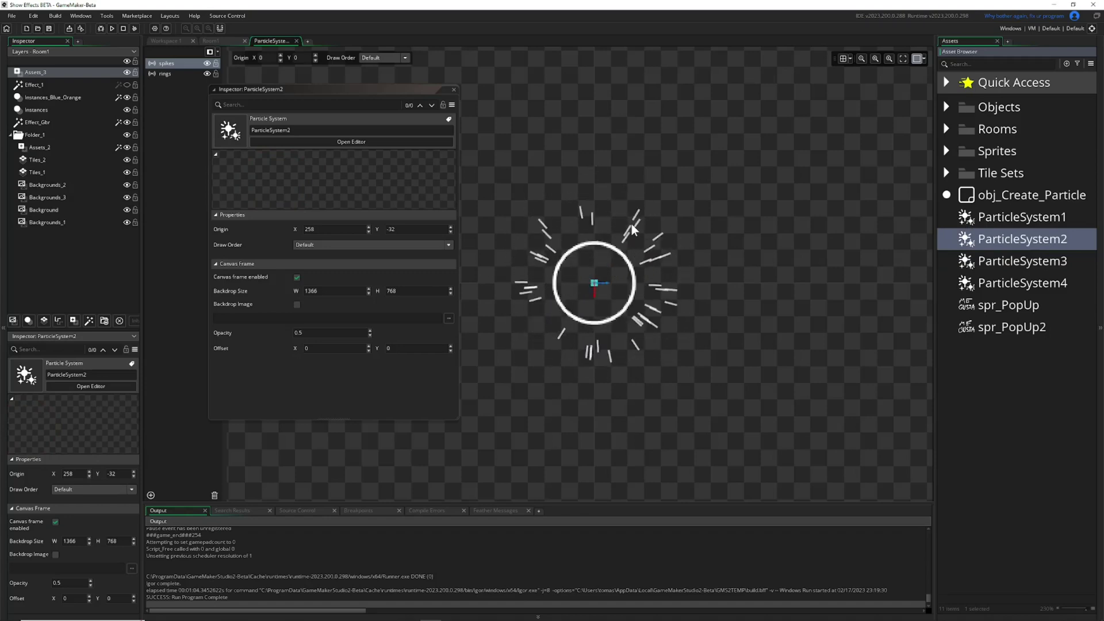
left_click(1013, 218)
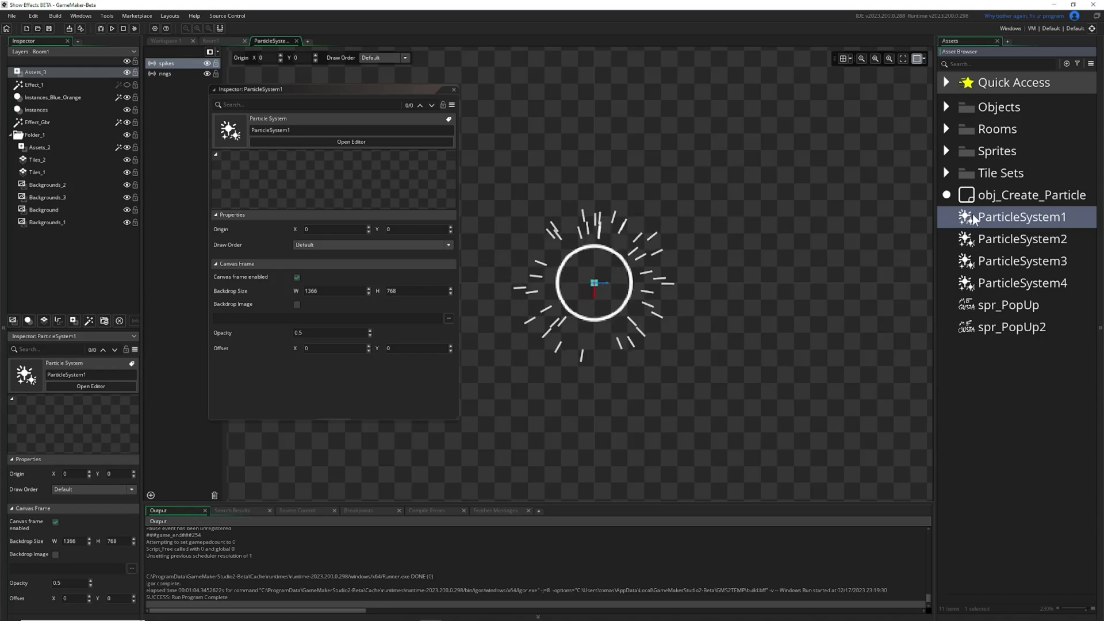
- Select the spikes emitter of ParticleSystem1, hide the docked room inspector and move the floating inspector beside the emitter list
left_click(166, 63)
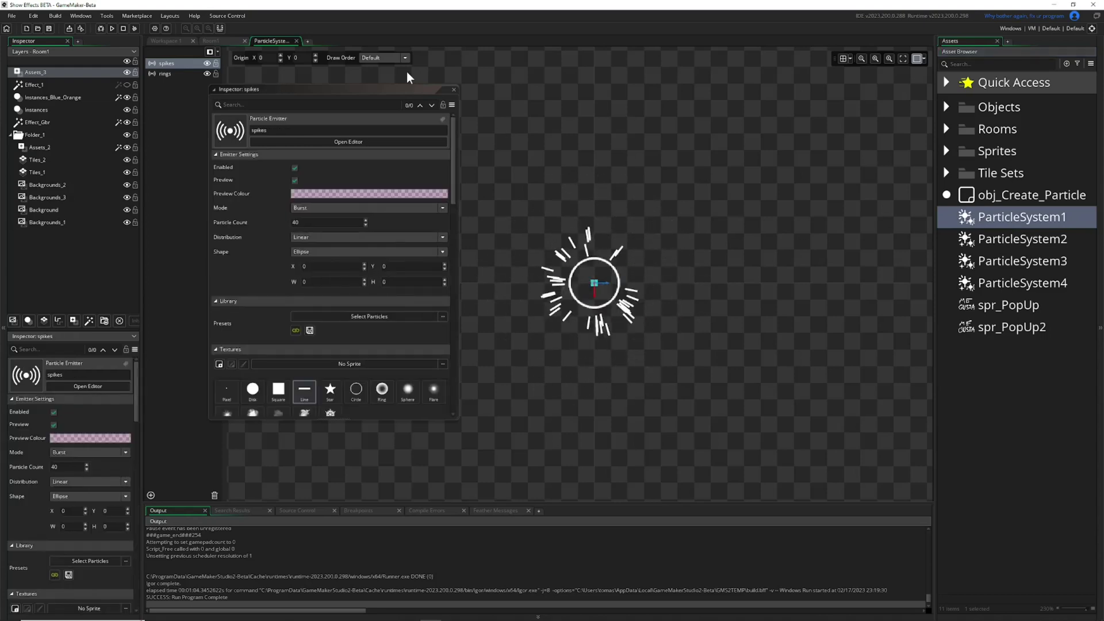
left_click(140, 107)
left_click_drag(386, 91, 272, 116)
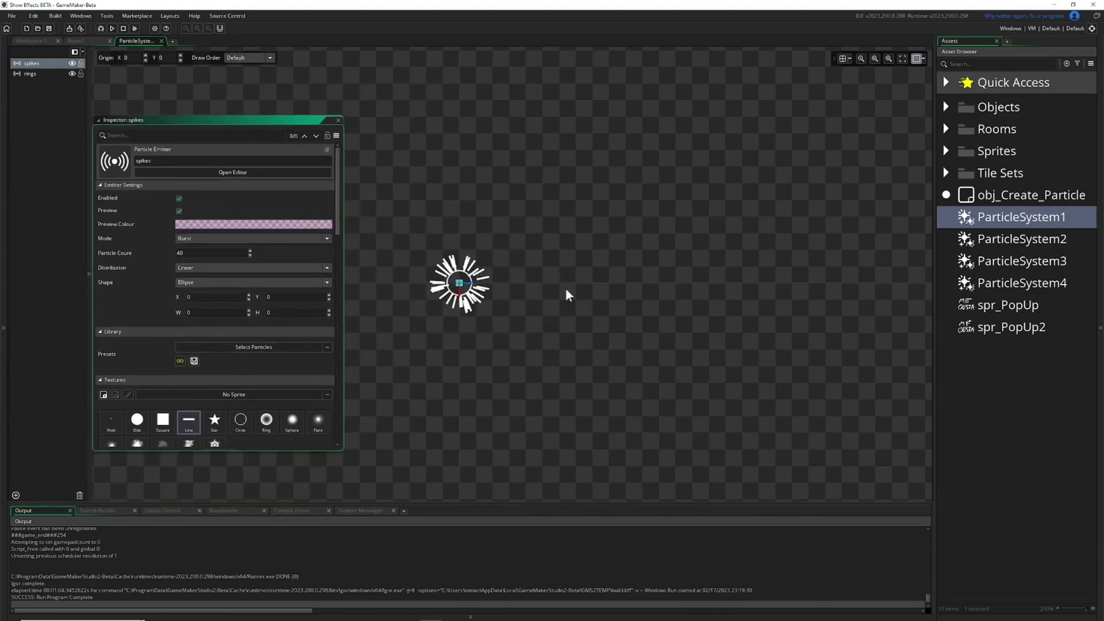
- Collapse every section of the spikes inspector from Emitter Settings to Subparticles, and move its window clear of the emitter list
left_click(100, 185)
left_click(100, 196)
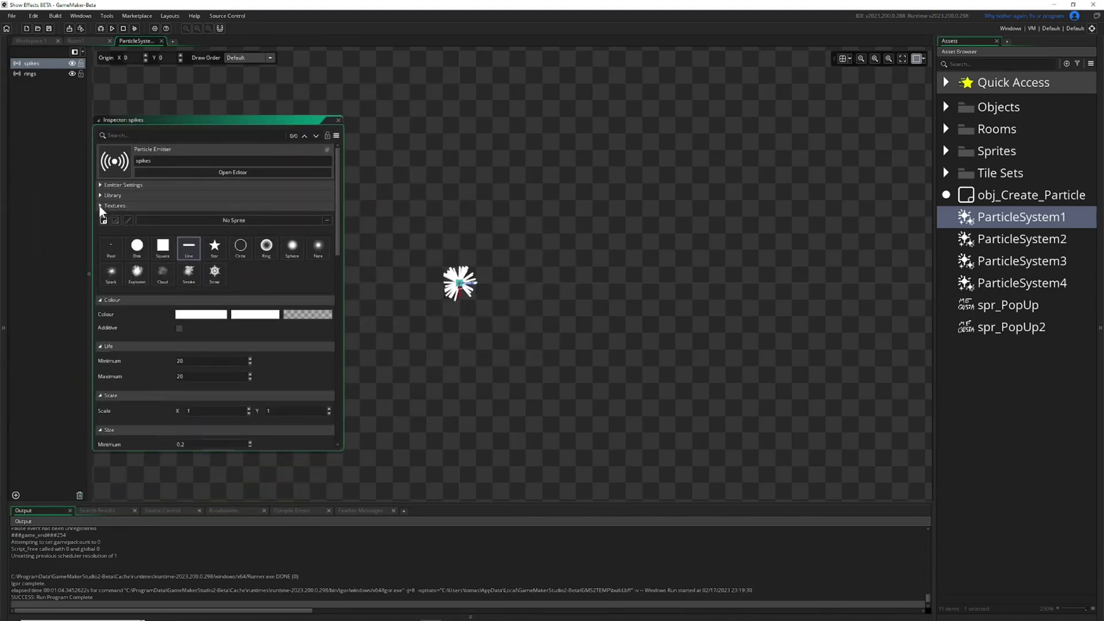
left_click(100, 206)
left_click(100, 216)
left_click(101, 226)
left_click(100, 237)
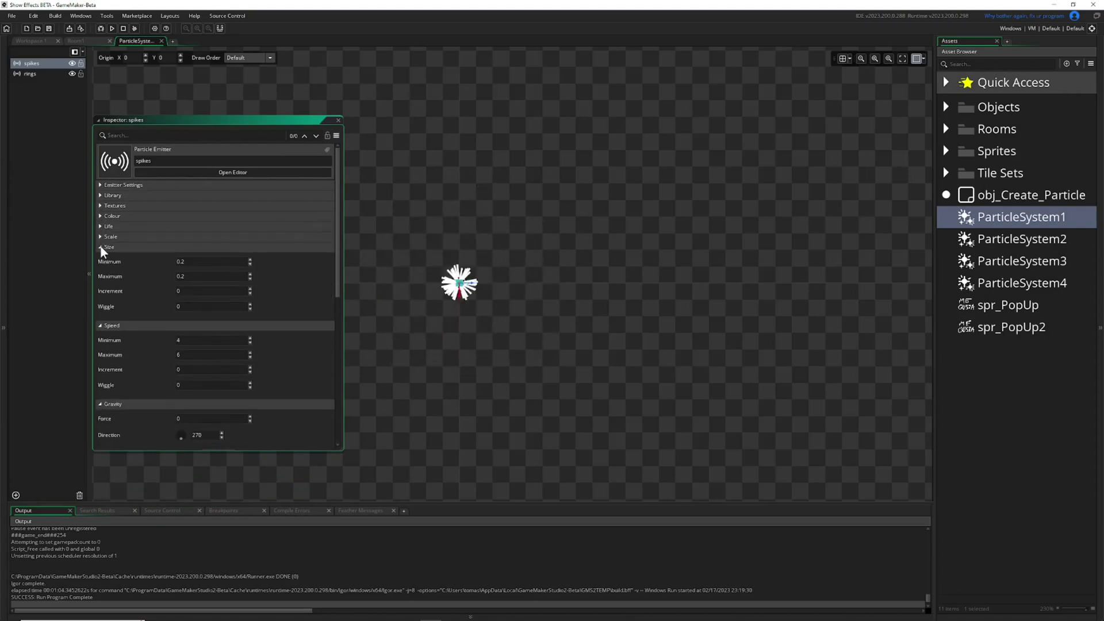
left_click(100, 247)
left_click(102, 257)
left_click(102, 267)
left_click(100, 277)
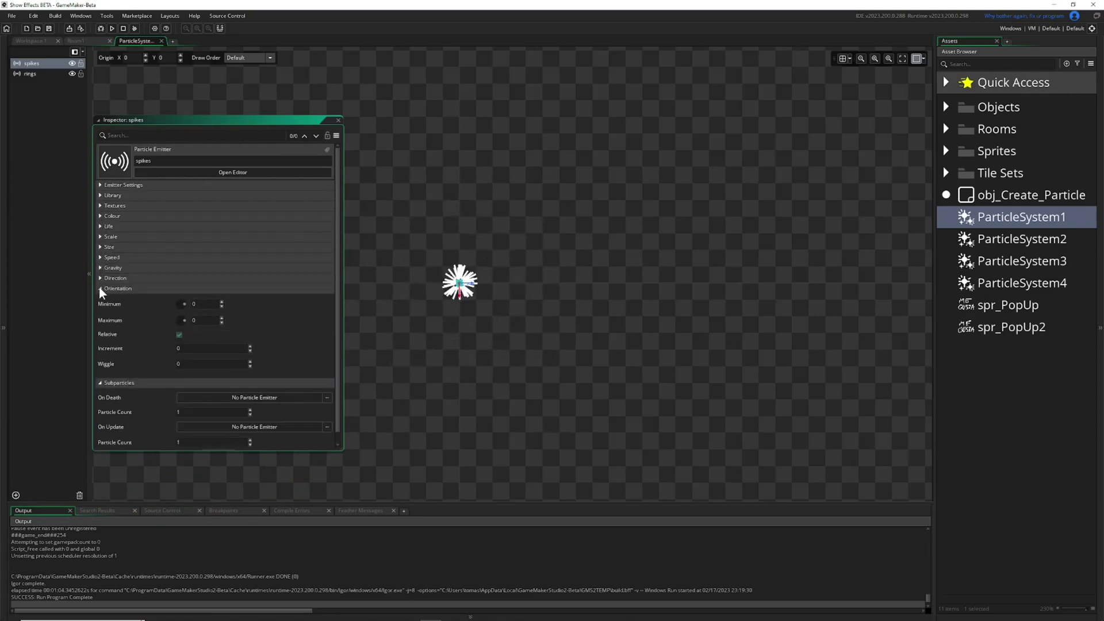
left_click(99, 288)
left_click(100, 298)
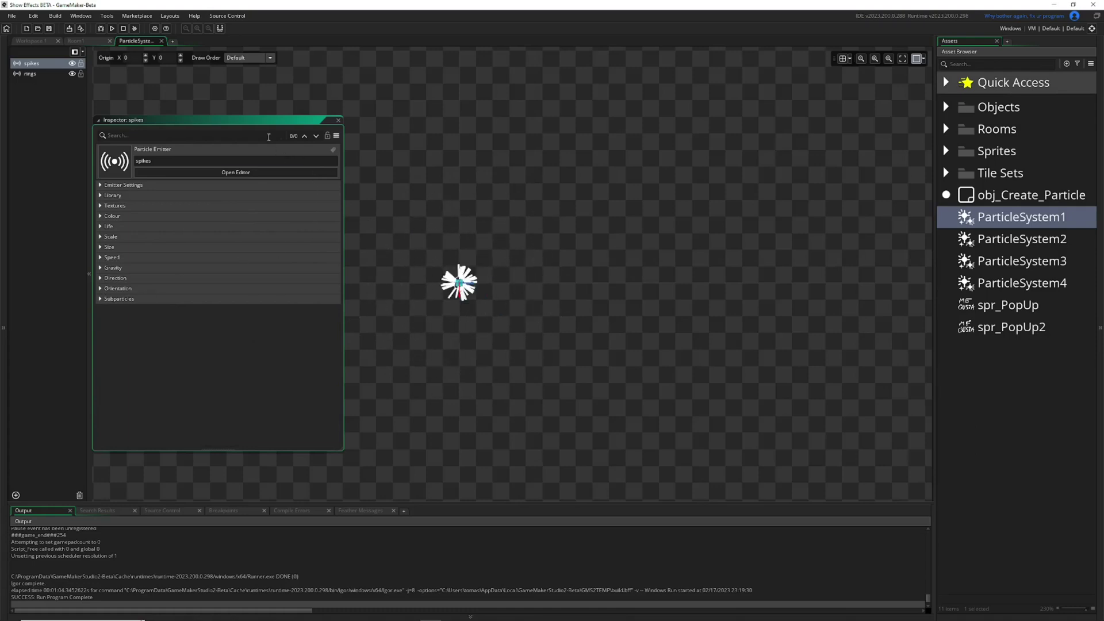
left_click_drag(266, 120, 300, 91)
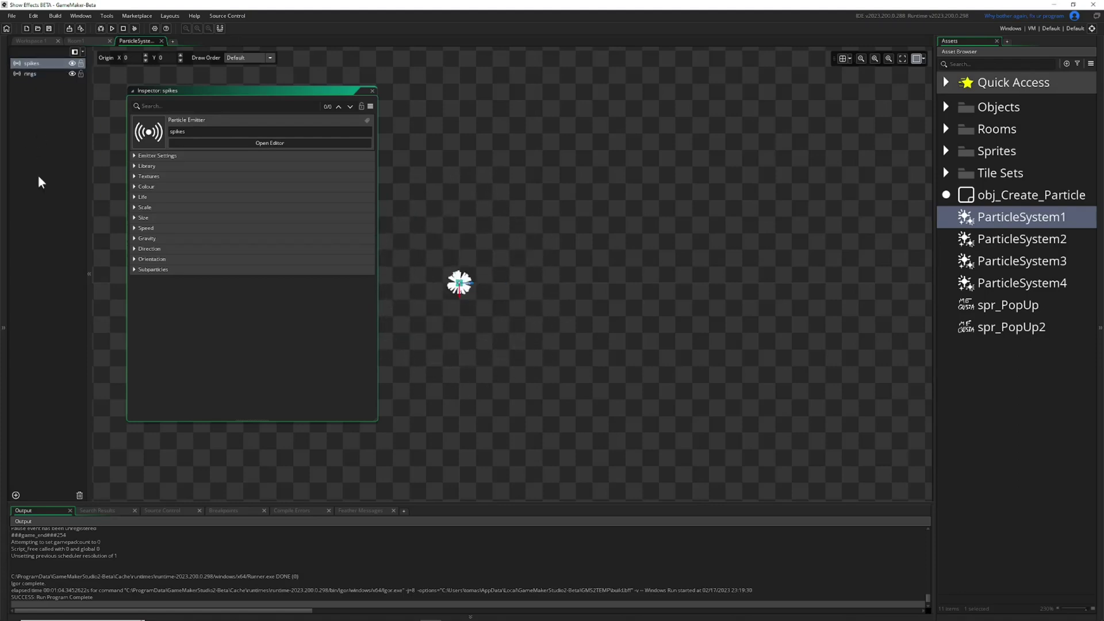
- Try adding a new emitter to the particle system, and delete it again
left_click(15, 495)
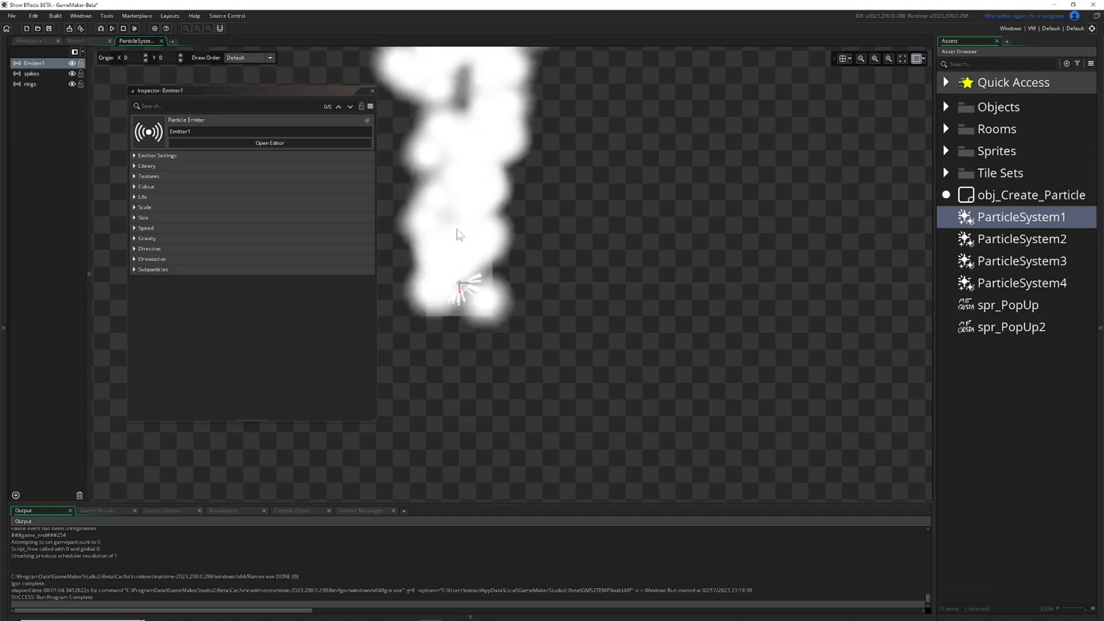
left_click(79, 496)
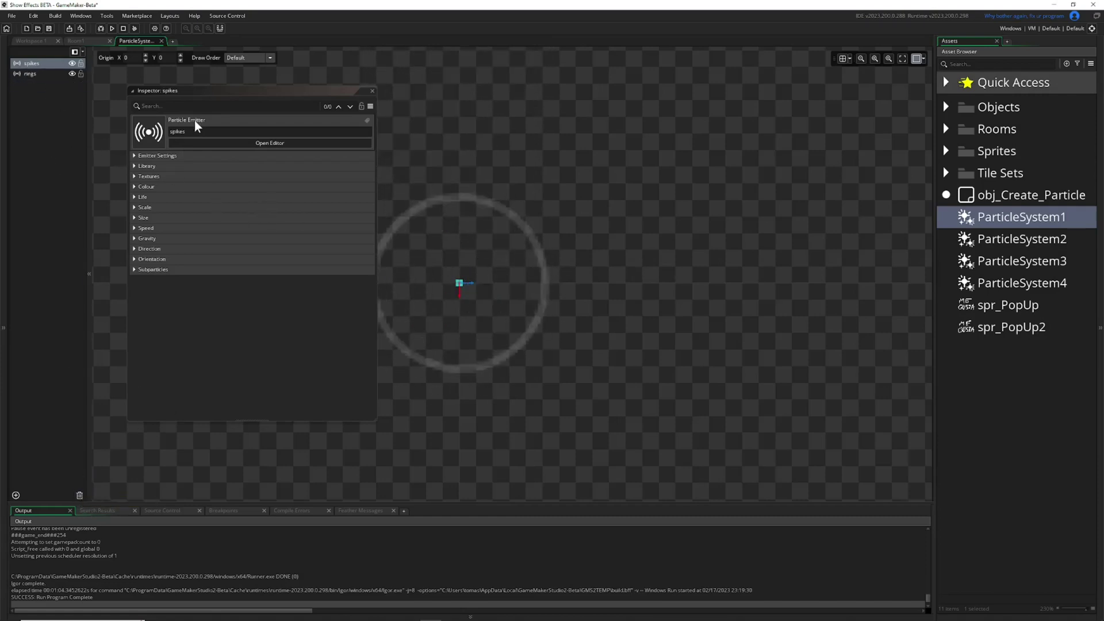
- Expand the Emitter Settings of the spikes emitter, and reposition and enlarge its inspector window
left_click(135, 157)
left_click_drag(240, 91, 196, 94)
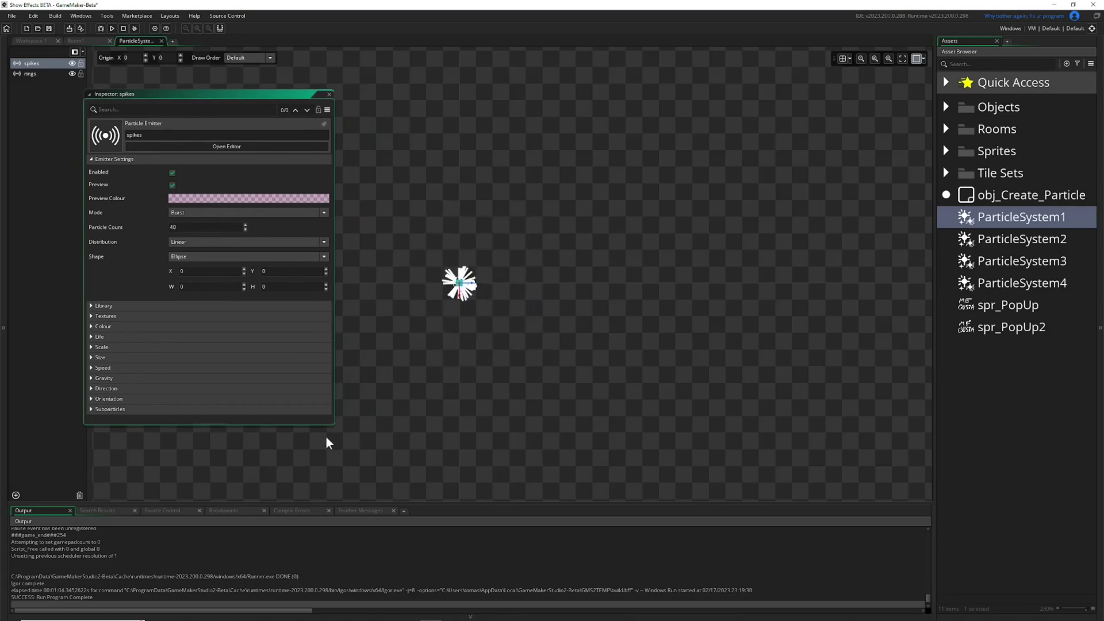
left_click_drag(334, 425, 361, 471)
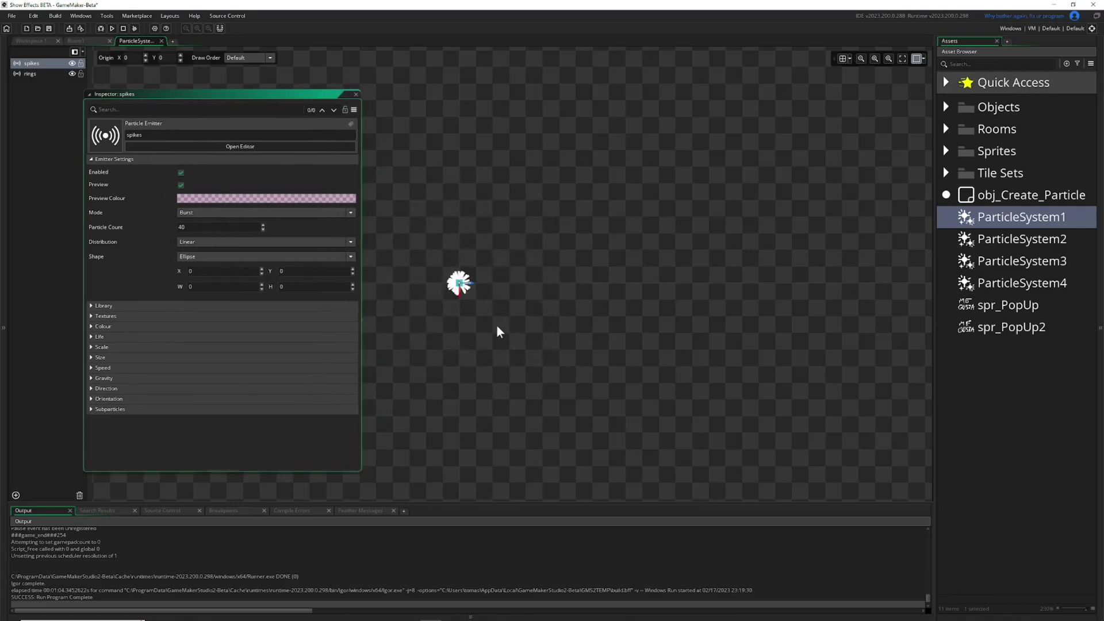
- View the Distribution options, try the Stream mode on the spikes emitter and restore Burst mode
left_click(195, 242)
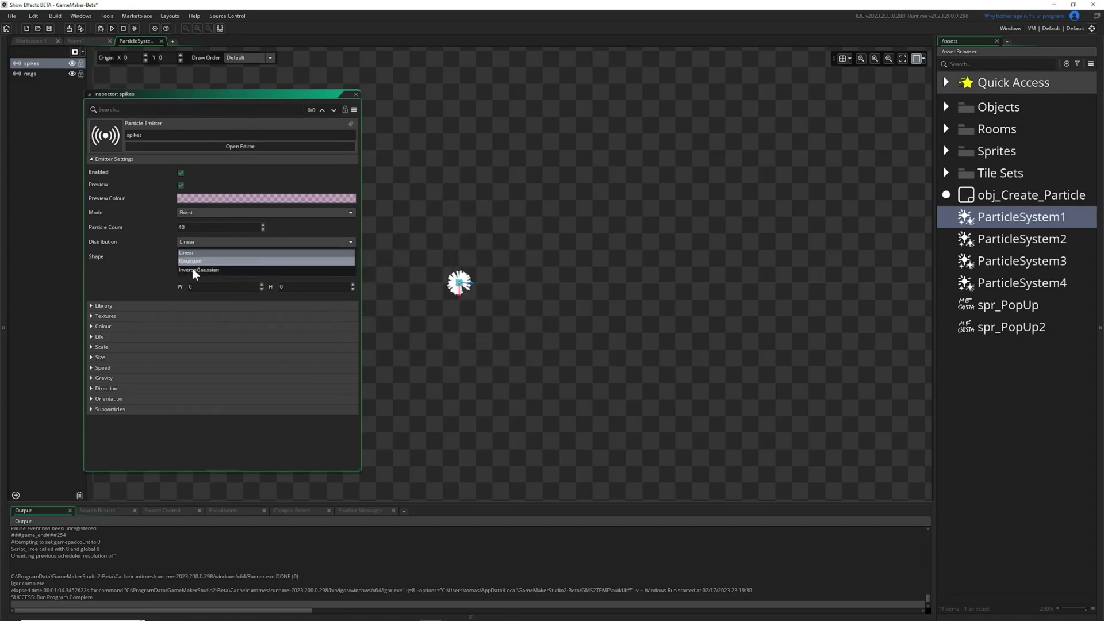
left_click(192, 256)
left_click(205, 210)
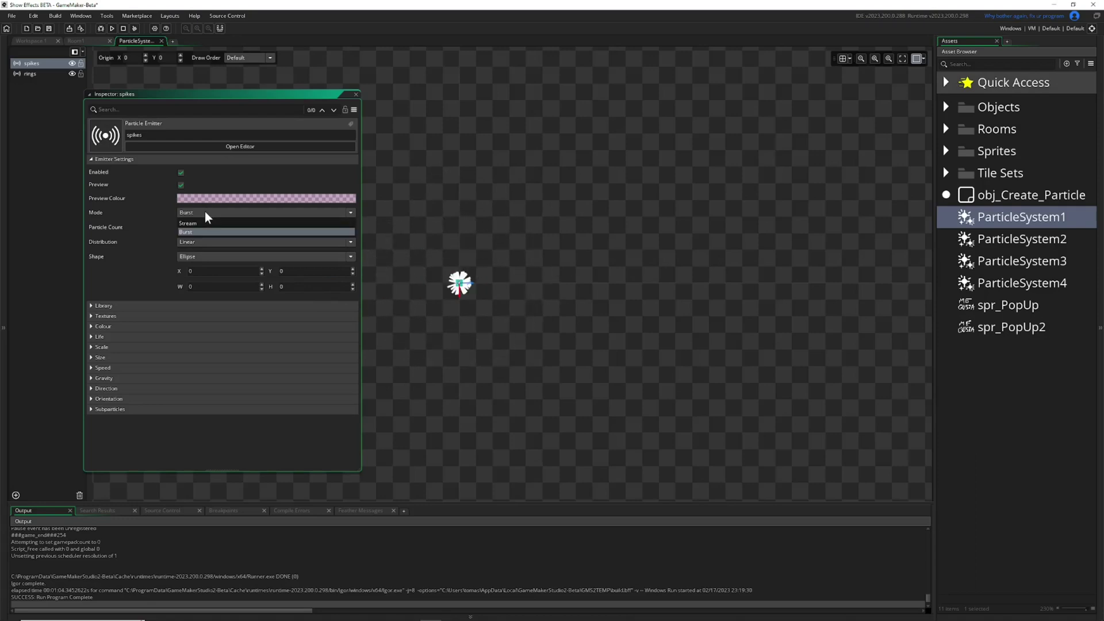
left_click(198, 222)
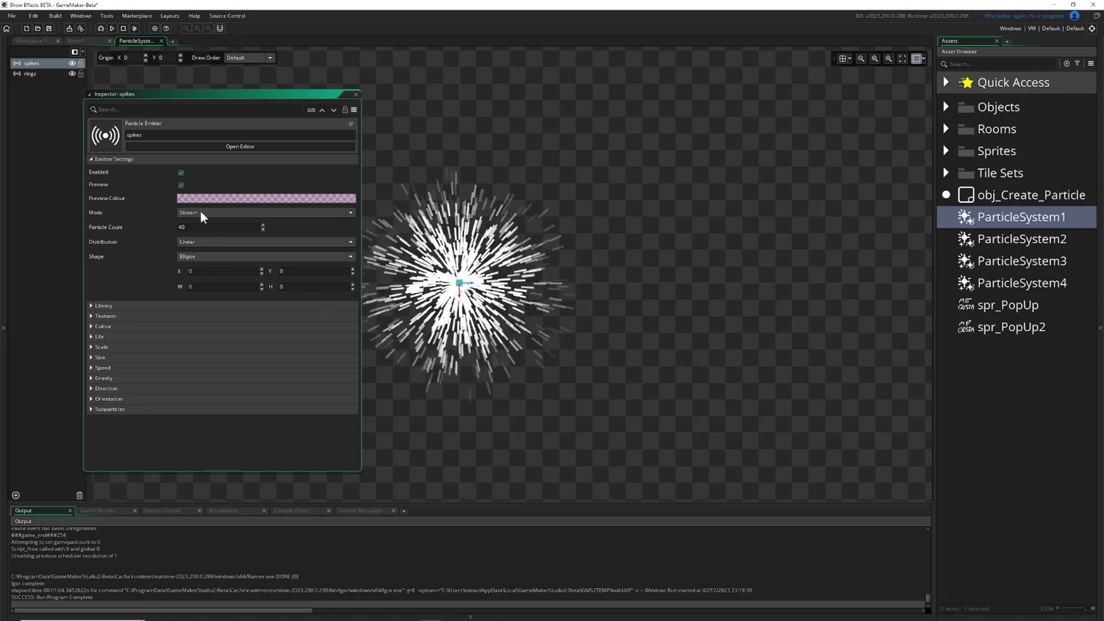
left_click(200, 210)
left_click(203, 231)
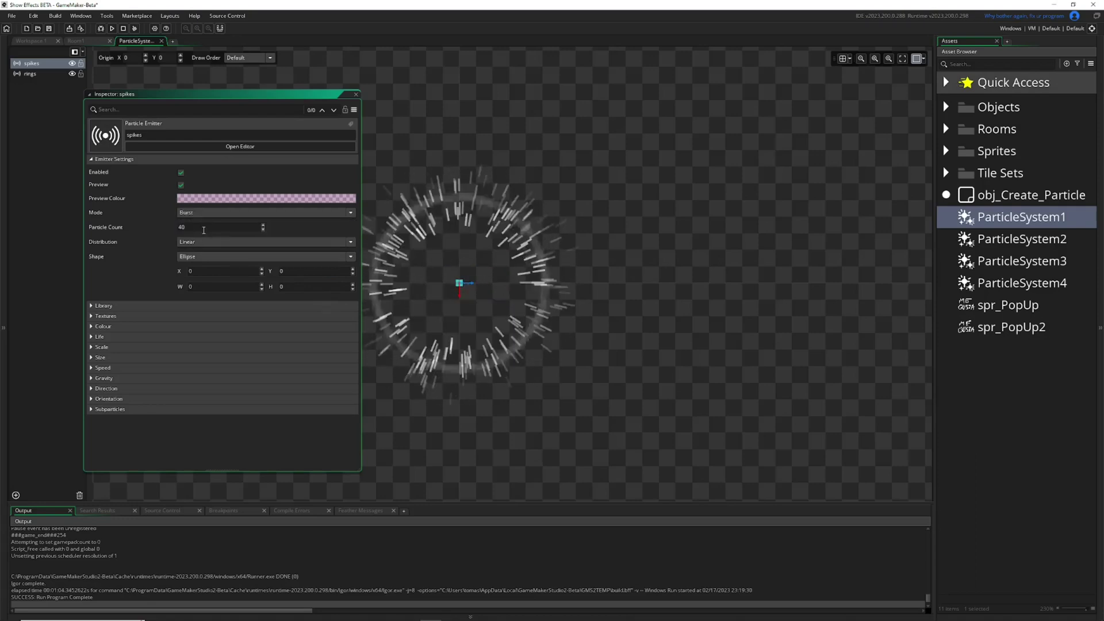
- Change the spikes emitter's preview colour to light blue, and stretch its ellipse region to about 86 wide and 63 high
left_click(191, 198)
left_click(54, 106)
left_click(246, 191)
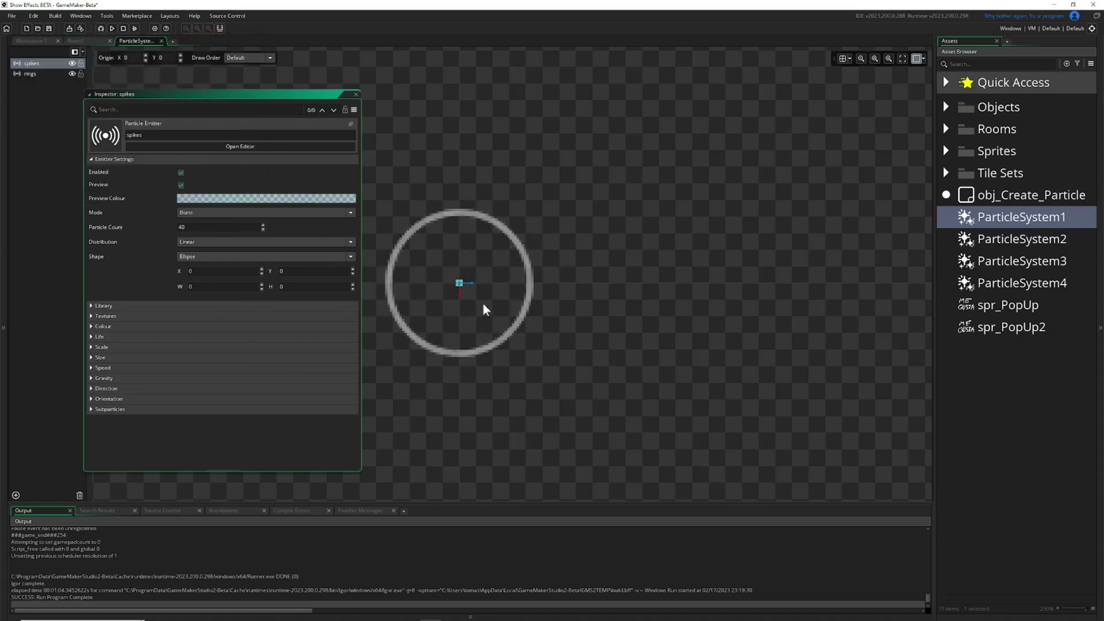
left_click(458, 281)
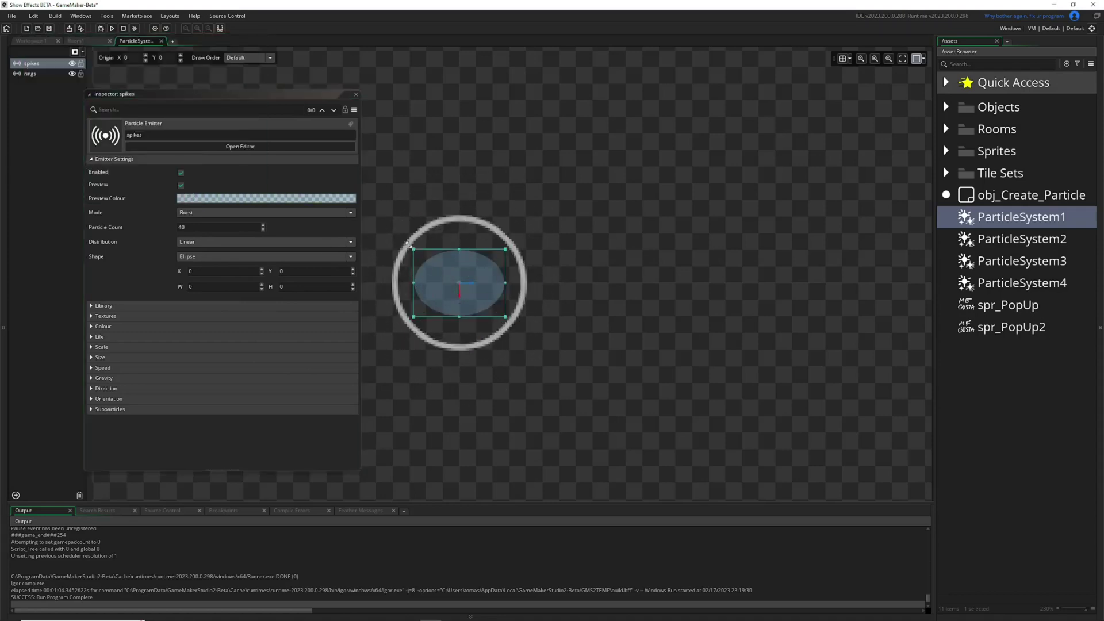
left_click(413, 249)
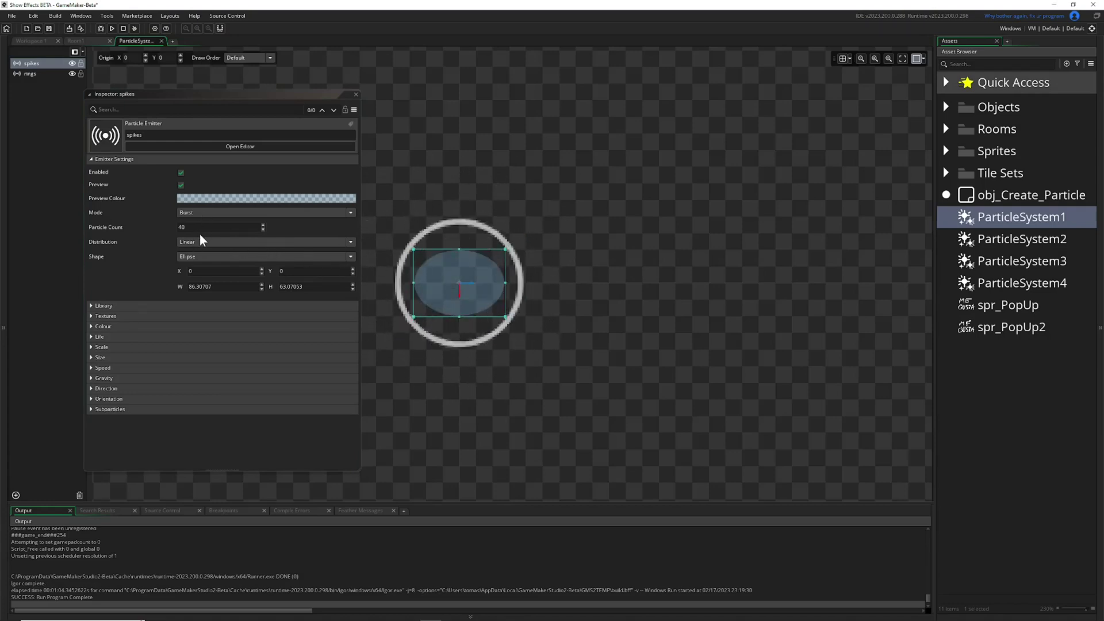
- Try the Gaussian and InverseGaussian distributions on the spikes emitter, and return it to Linear
left_click(157, 228)
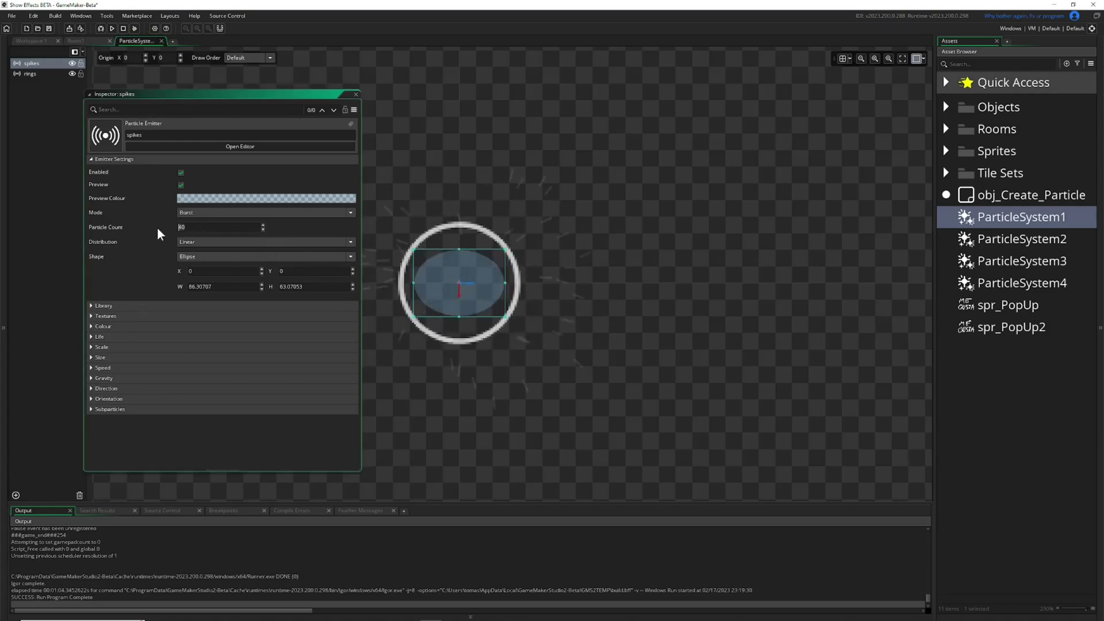
left_click(203, 244)
left_click(201, 264)
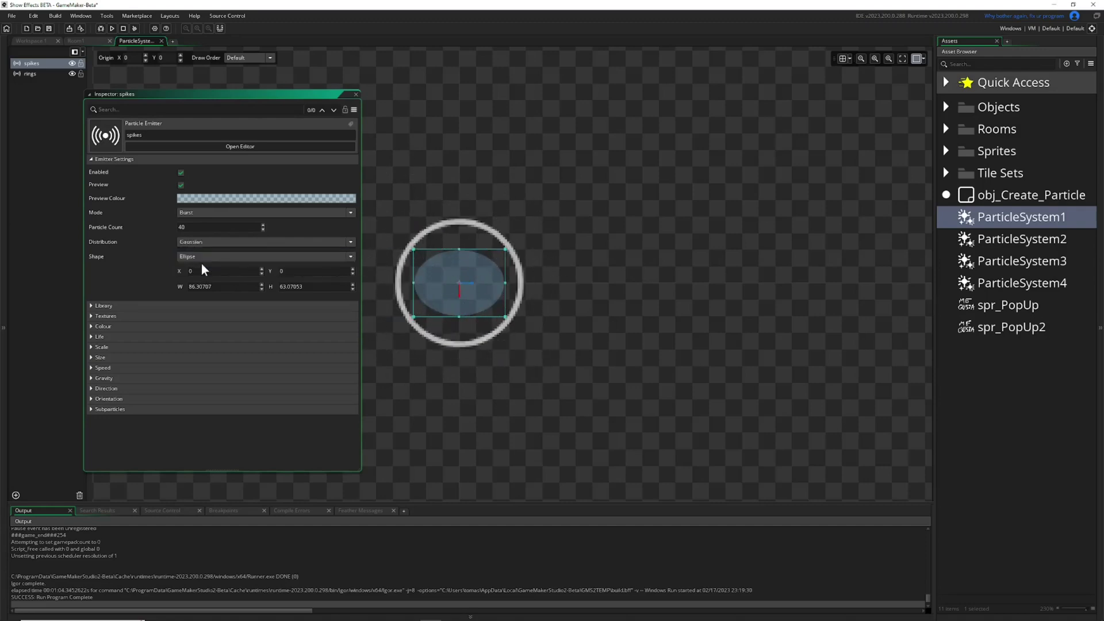
left_click(206, 243)
left_click(202, 272)
left_click(206, 242)
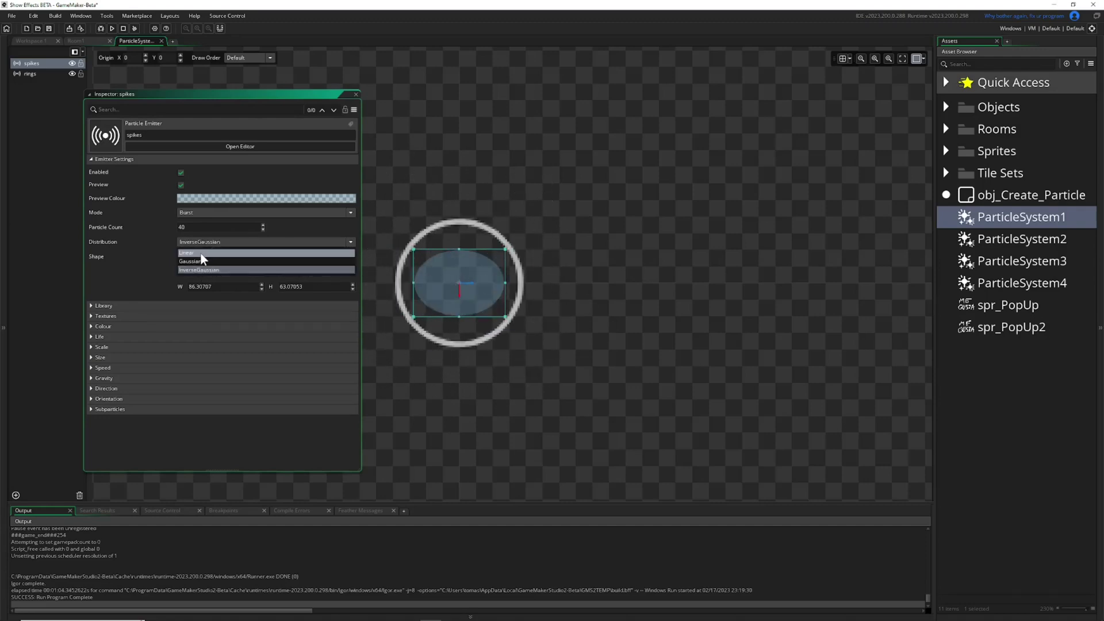
left_click(200, 253)
- Keep the spikes emitter's distribution Linear, change its shape to Line, and set the region's width and height to 0
left_click(201, 256)
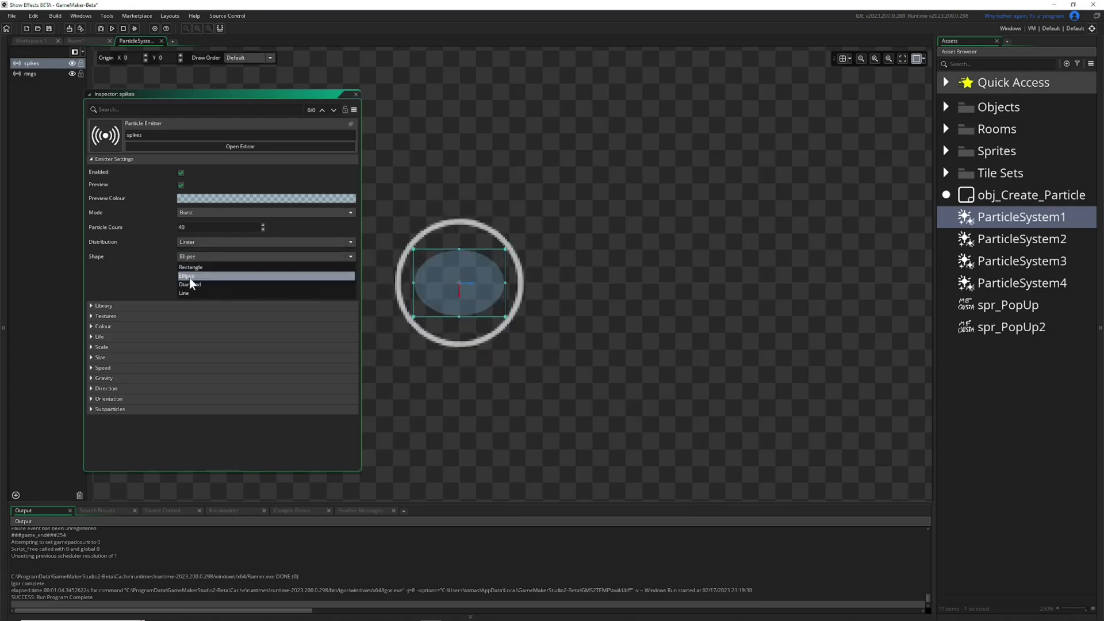
left_click(185, 293)
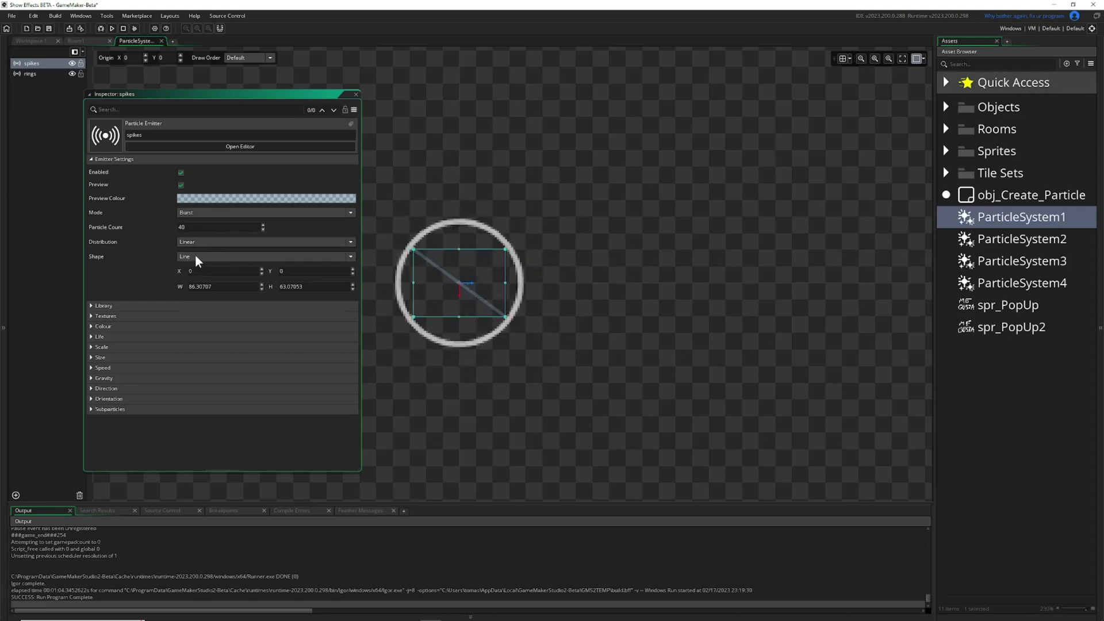
left_click(190, 286)
key("ctrl+a")
type("0")
left_click(319, 287)
key("ctrl+a")
type("0")
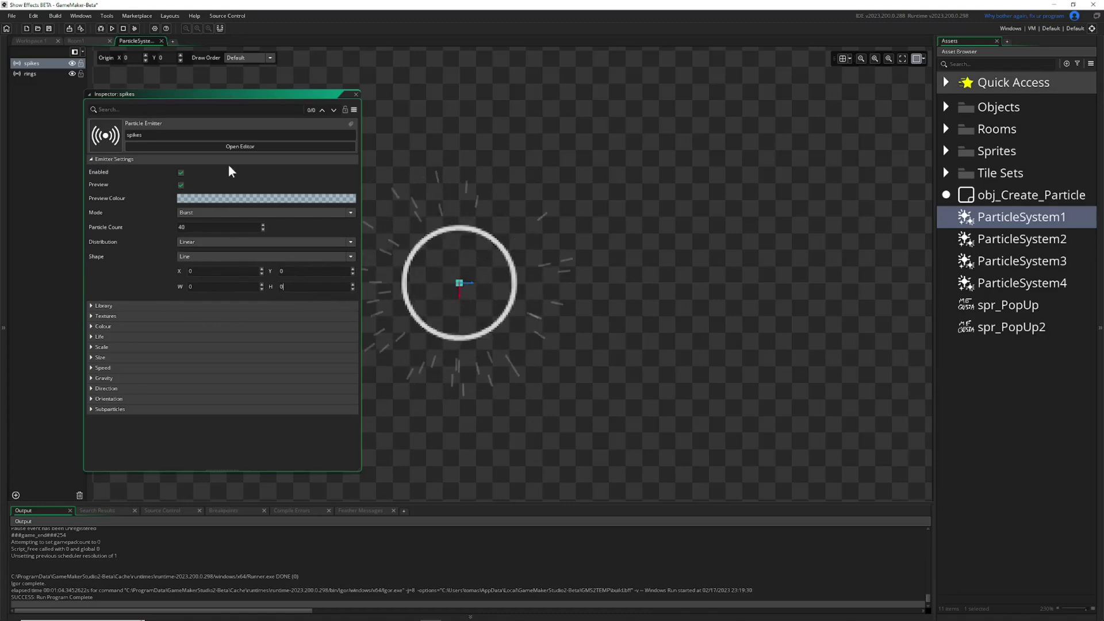
- Examine the spikes emitter's Library section and its dialog for saving a new particle preset, cancel saving, and shift the inspector window slightly
left_click(88, 160)
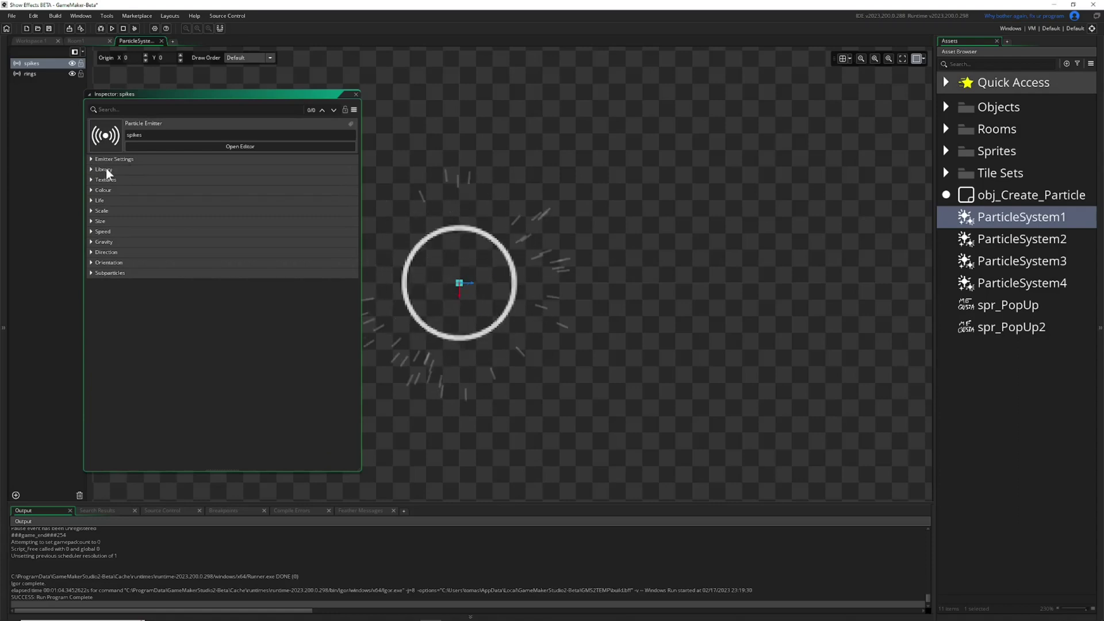
left_click(91, 170)
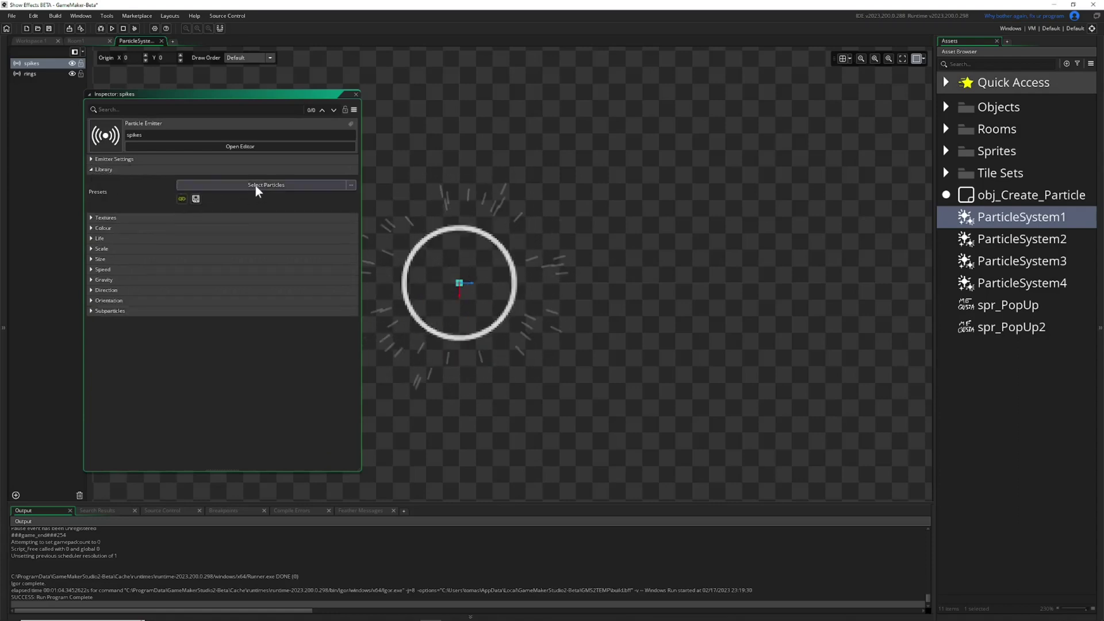
left_click(196, 199)
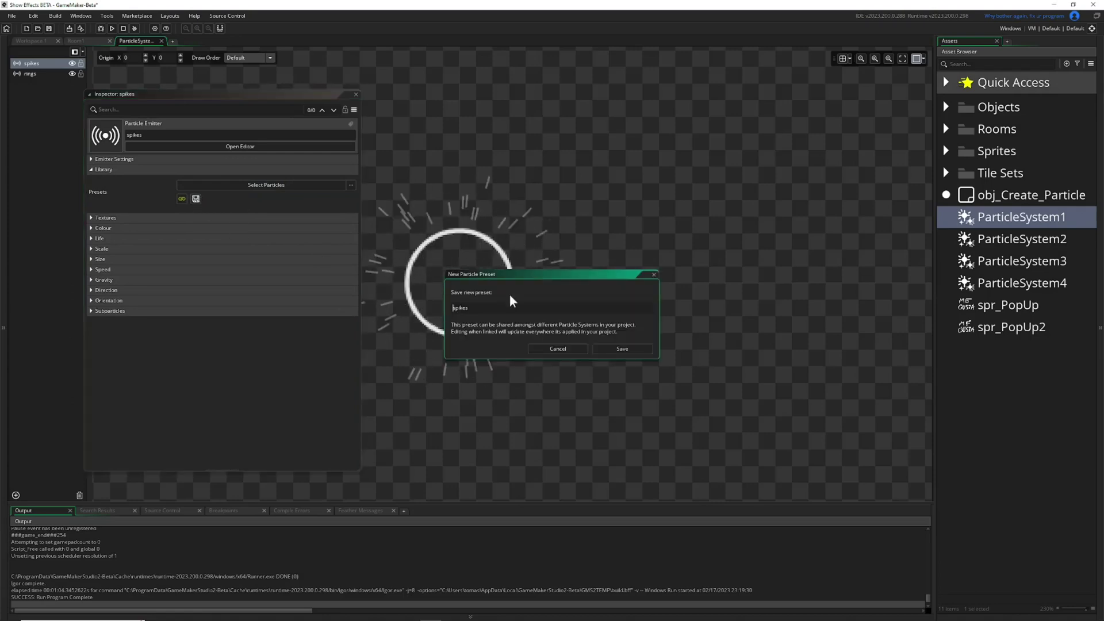
left_click(547, 350)
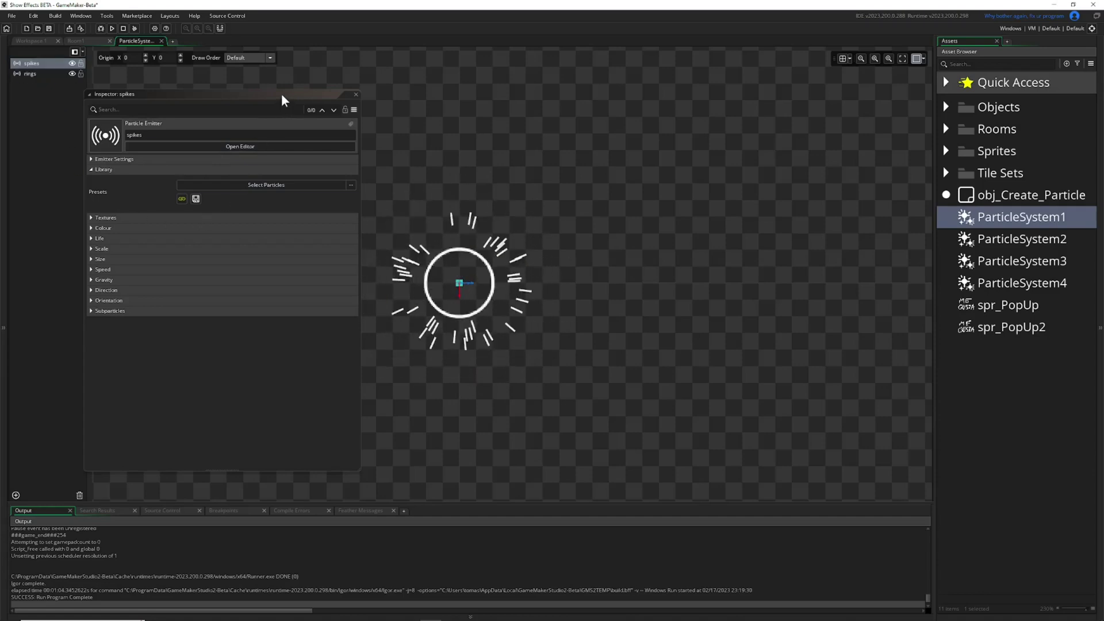
left_click_drag(282, 93, 306, 95)
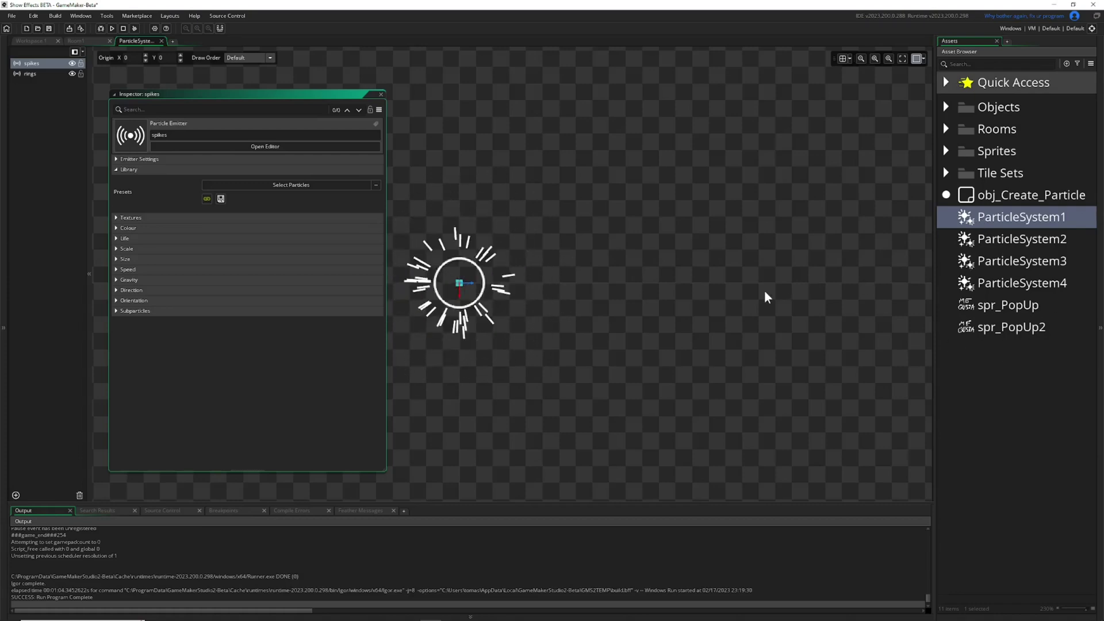
- Open the spikes emitter's Textures section and try the Ring, Flare, Spark and Square textures
left_click(118, 170)
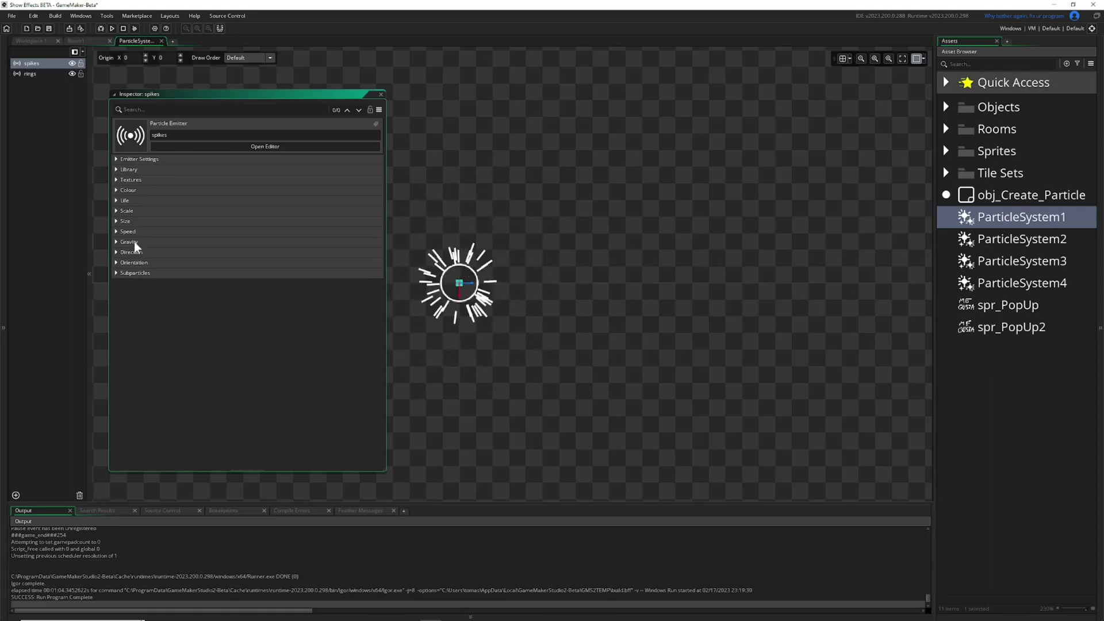
left_click(117, 179)
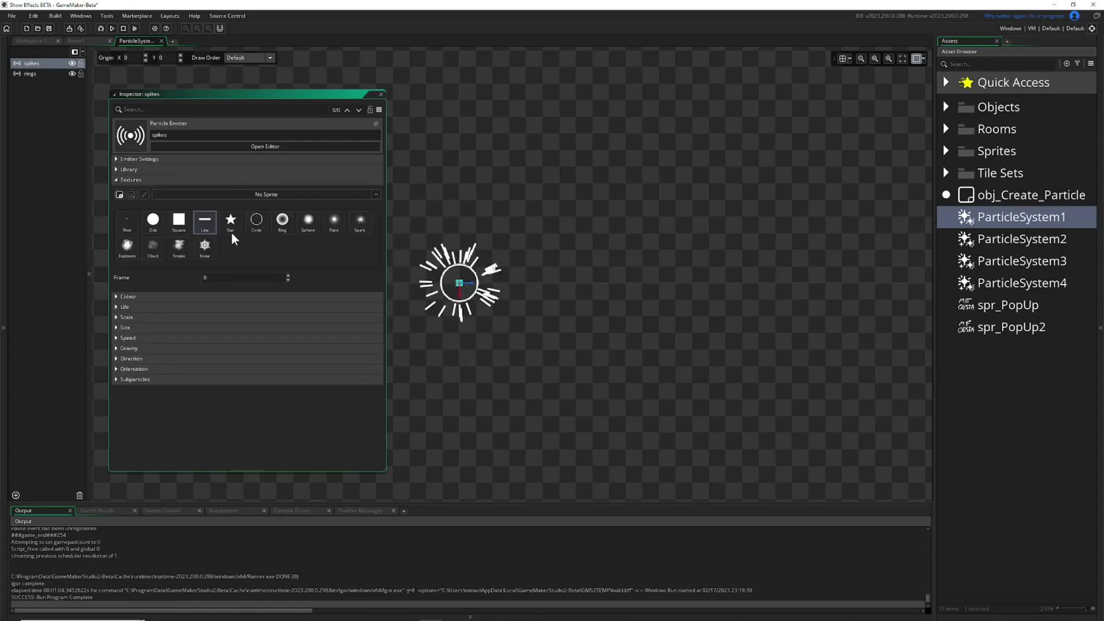
left_click(283, 223)
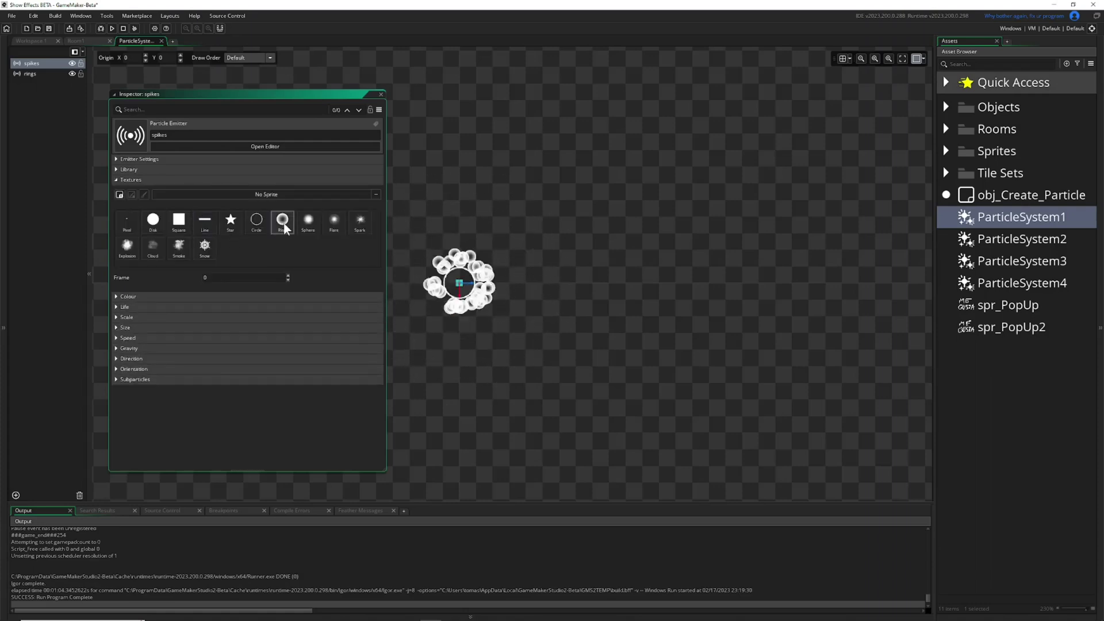
left_click(325, 224)
left_click(359, 222)
left_click(188, 219)
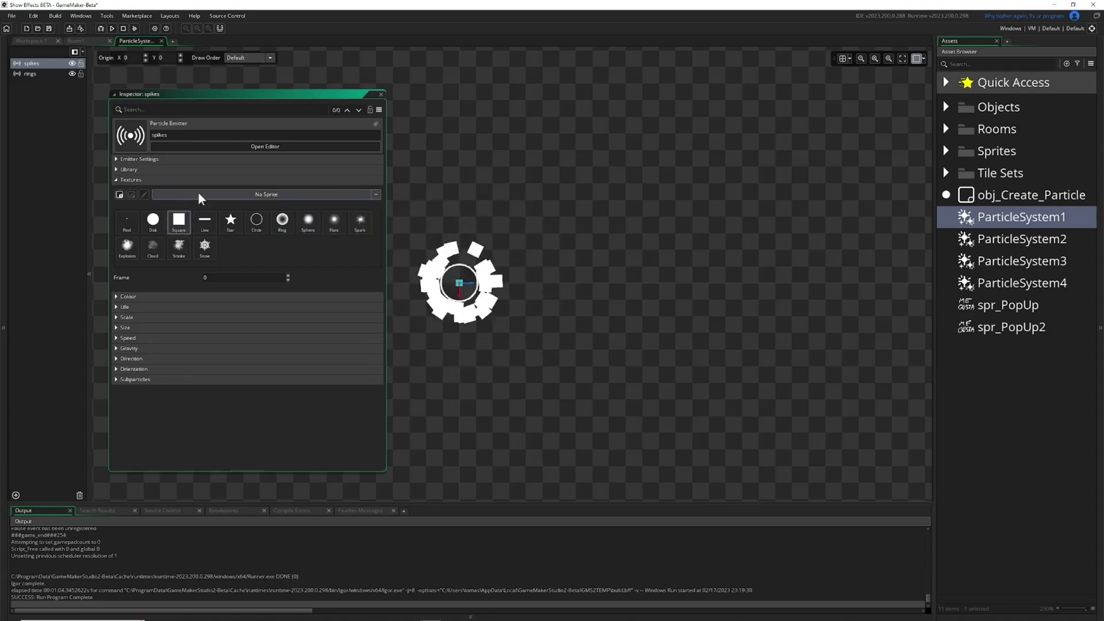
- Try the sprite spr_PopUp2 as the spikes emitter's texture, and switch to the Circle texture
left_click(200, 194)
left_click(403, 216)
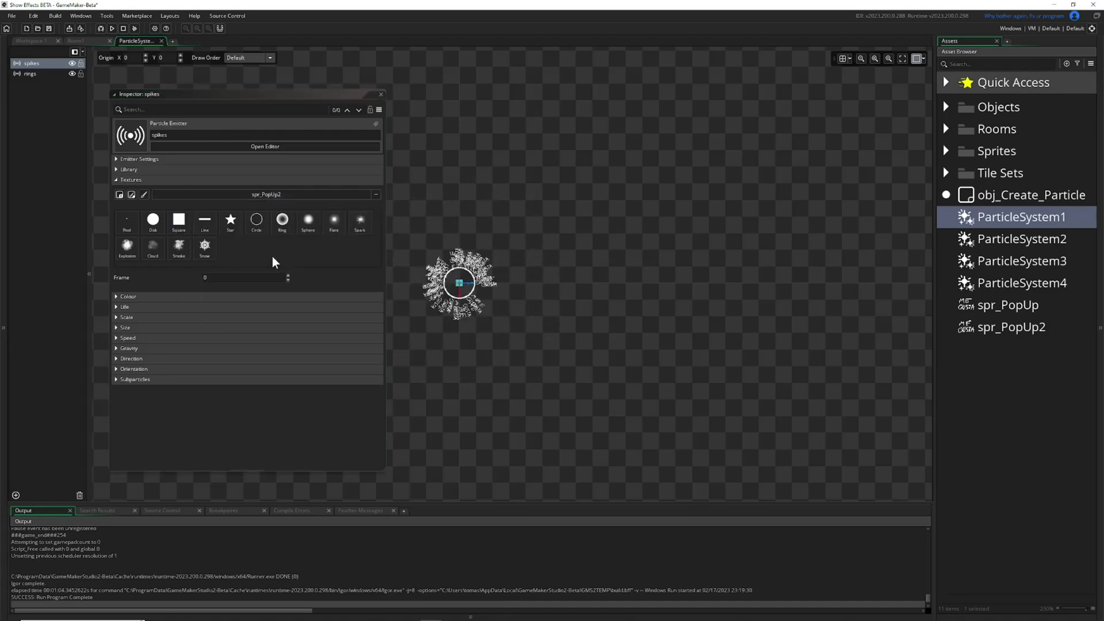
left_click(289, 276)
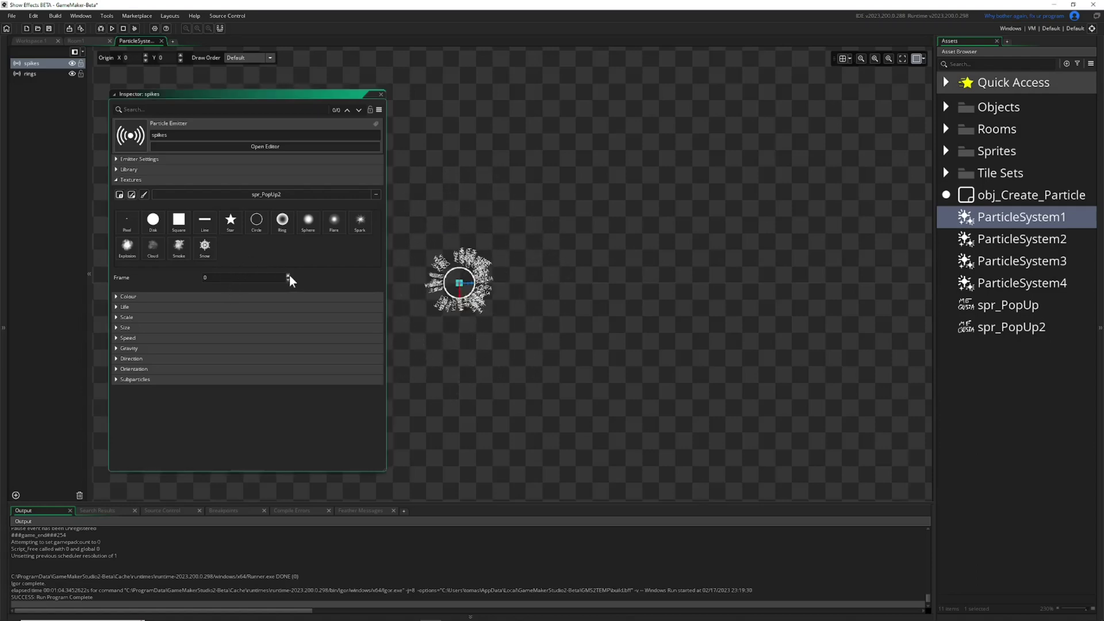
left_click(241, 278)
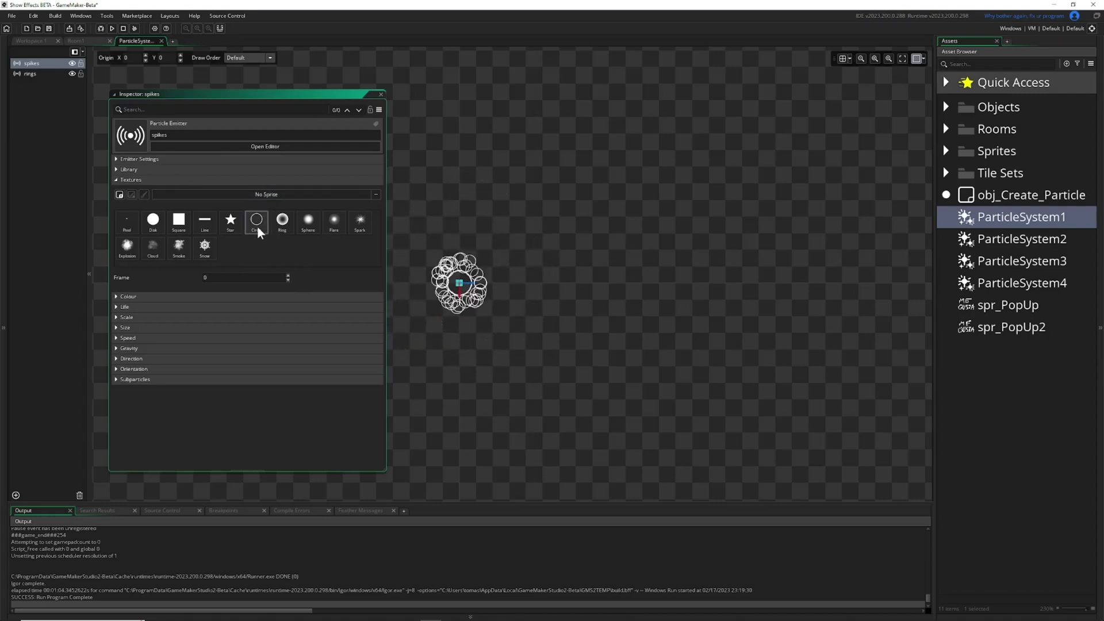
left_click(119, 179)
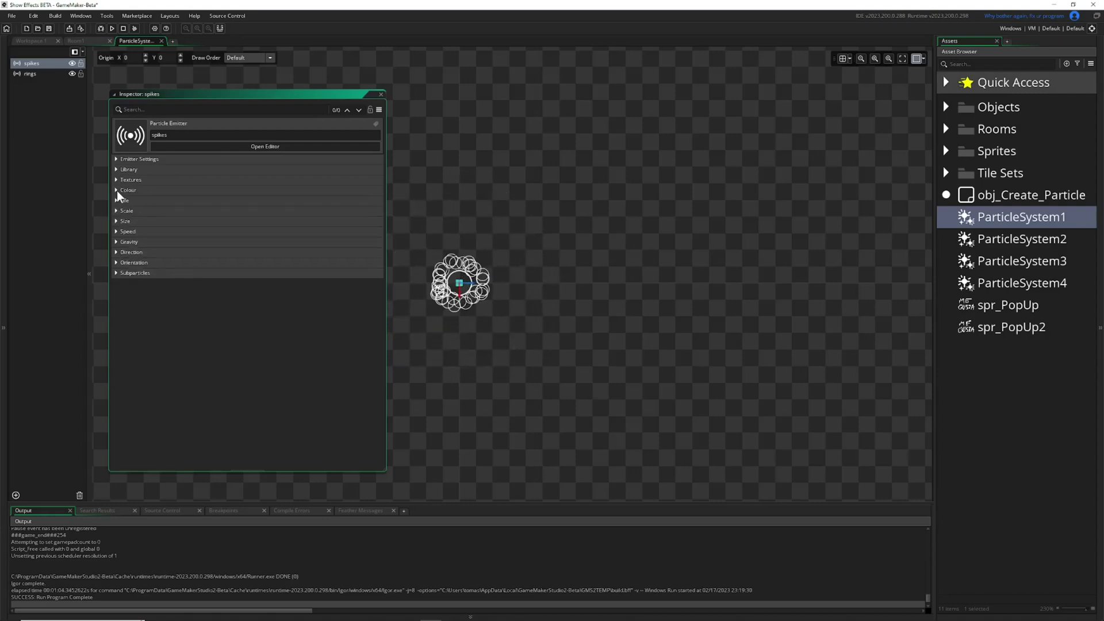
- Set the alpha of the spikes emitter's first particle colour to 0
left_click(117, 191)
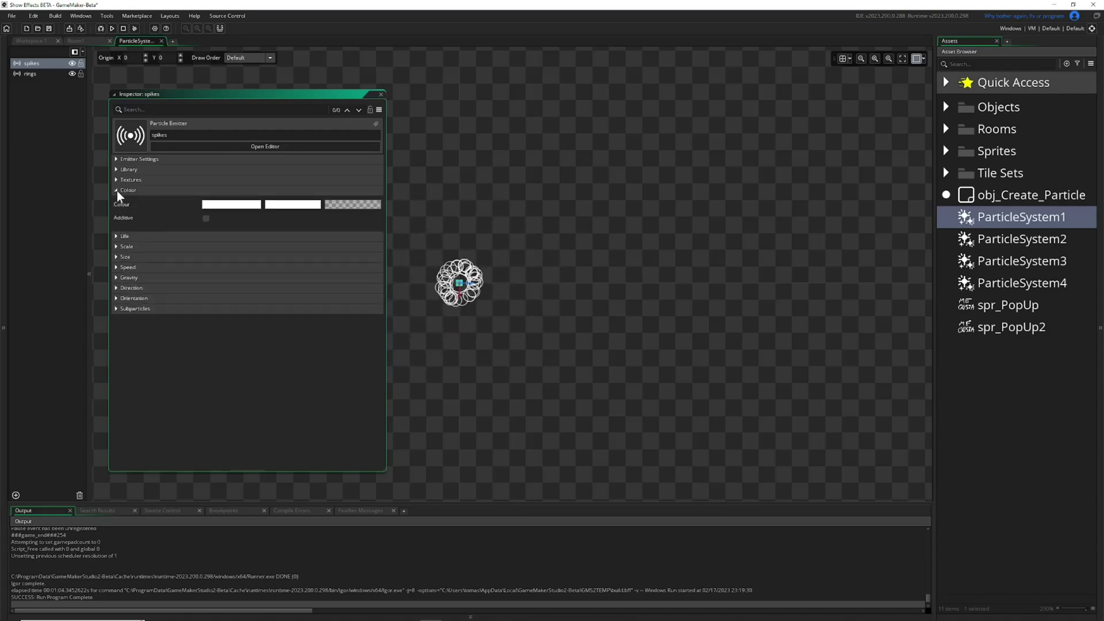
left_click(217, 206)
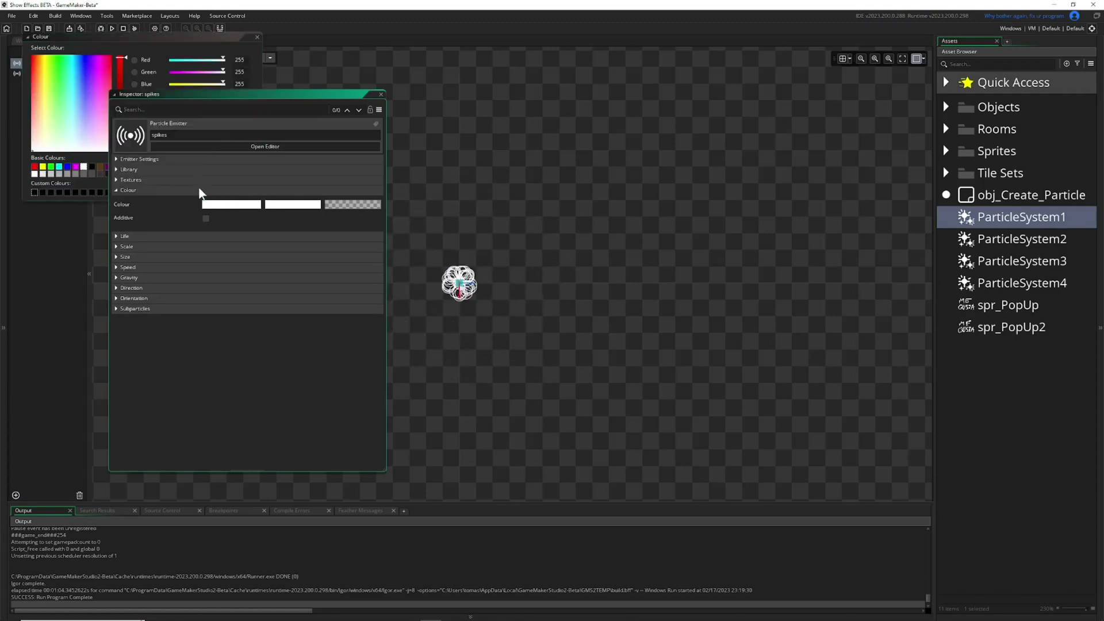
left_click(129, 213)
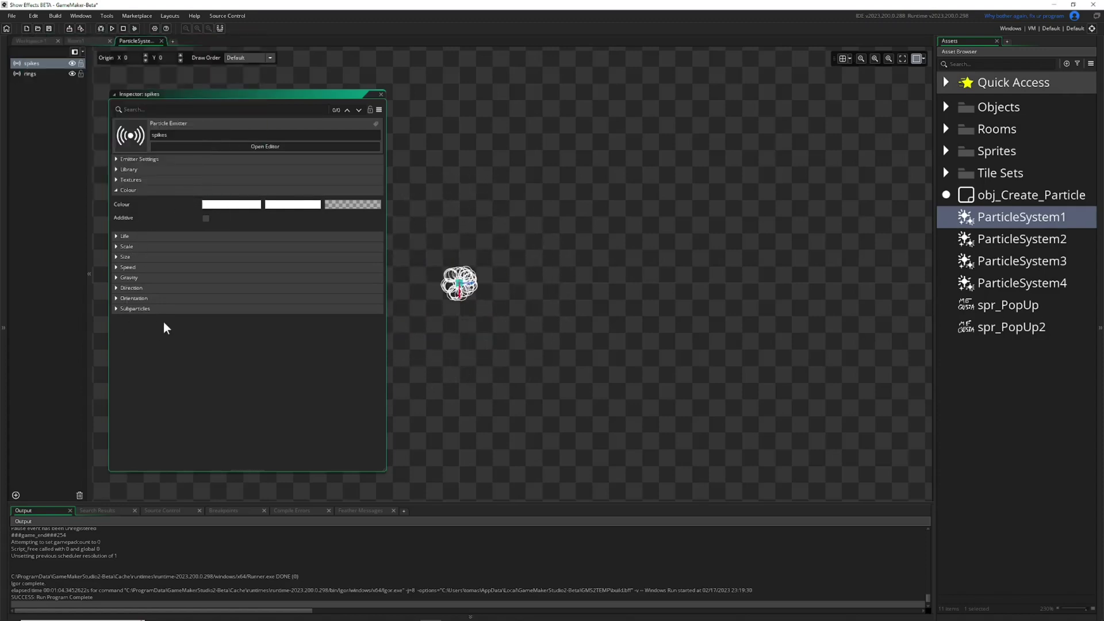
left_click(226, 204)
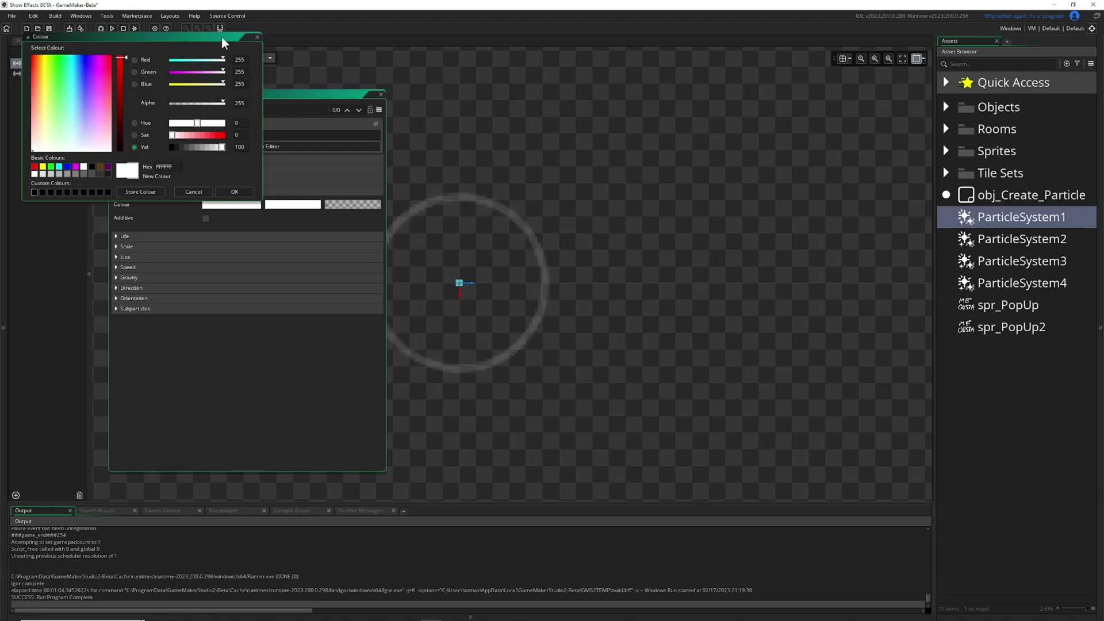
left_click_drag(220, 34, 232, 22)
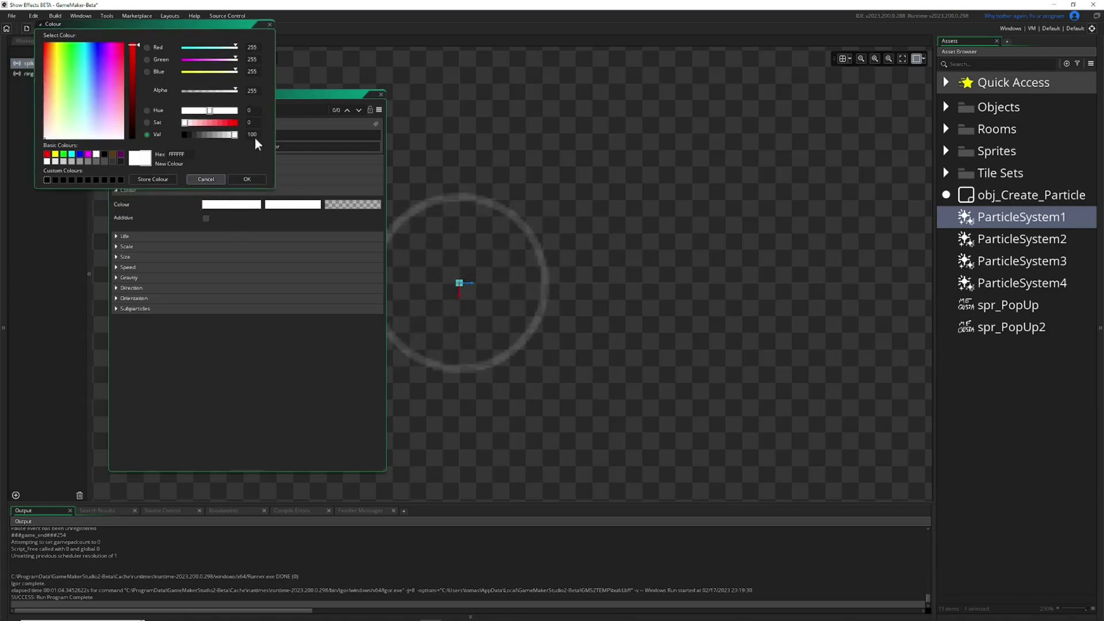
left_click_drag(238, 92, 162, 85)
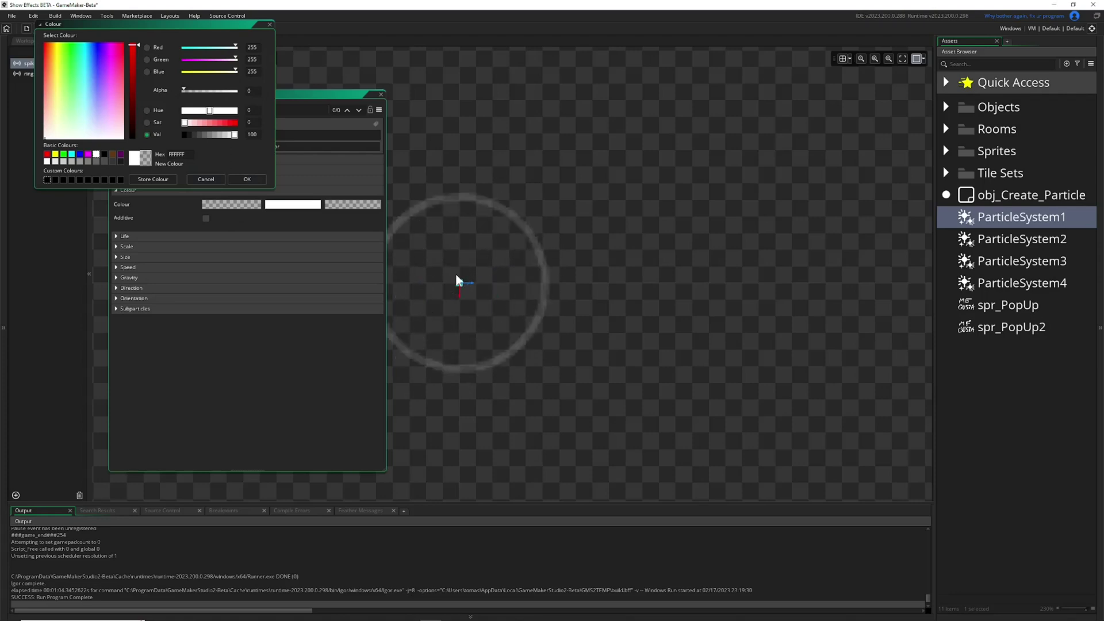
left_click(253, 180)
- Check the second particle colour, try an alpha of 191 on the third colour, and cancel that change
left_click(296, 206)
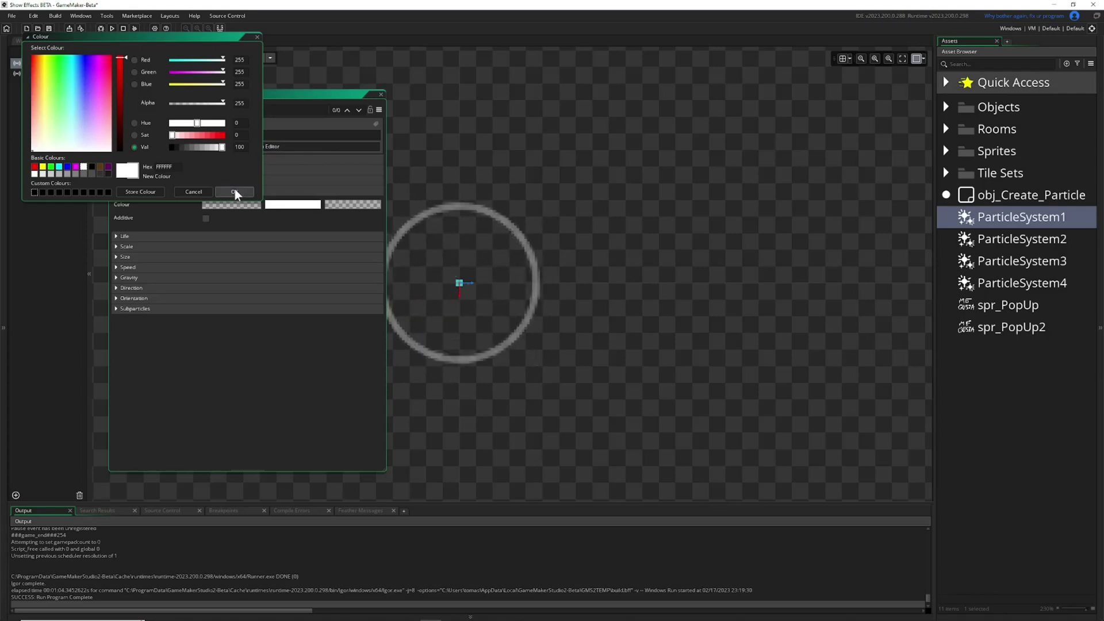
left_click(350, 206)
left_click(353, 204)
left_click(209, 104)
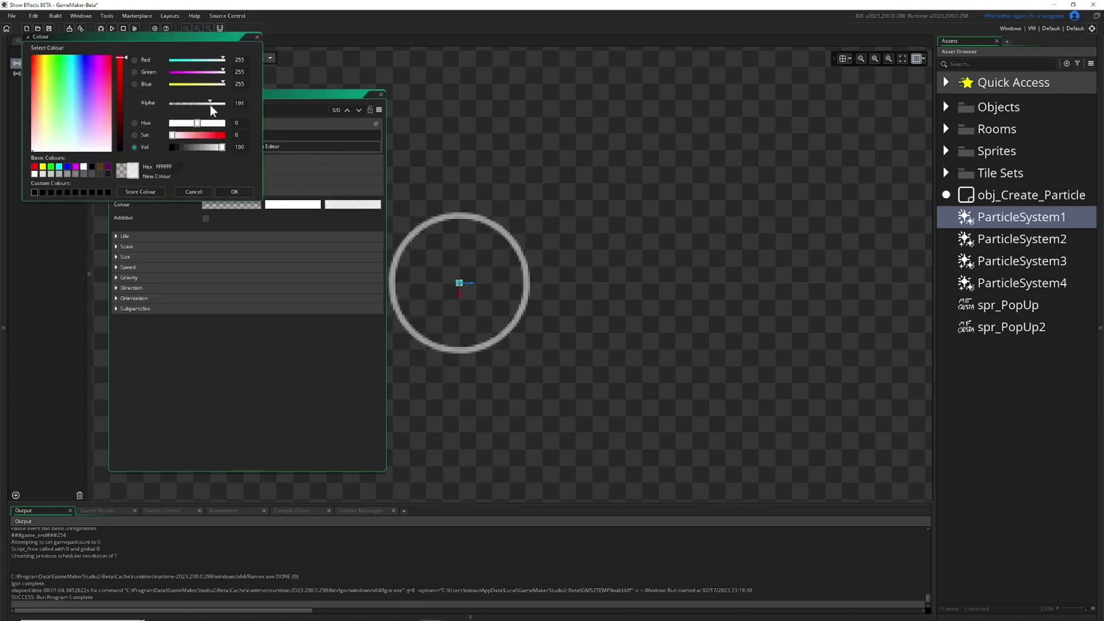
left_click(194, 191)
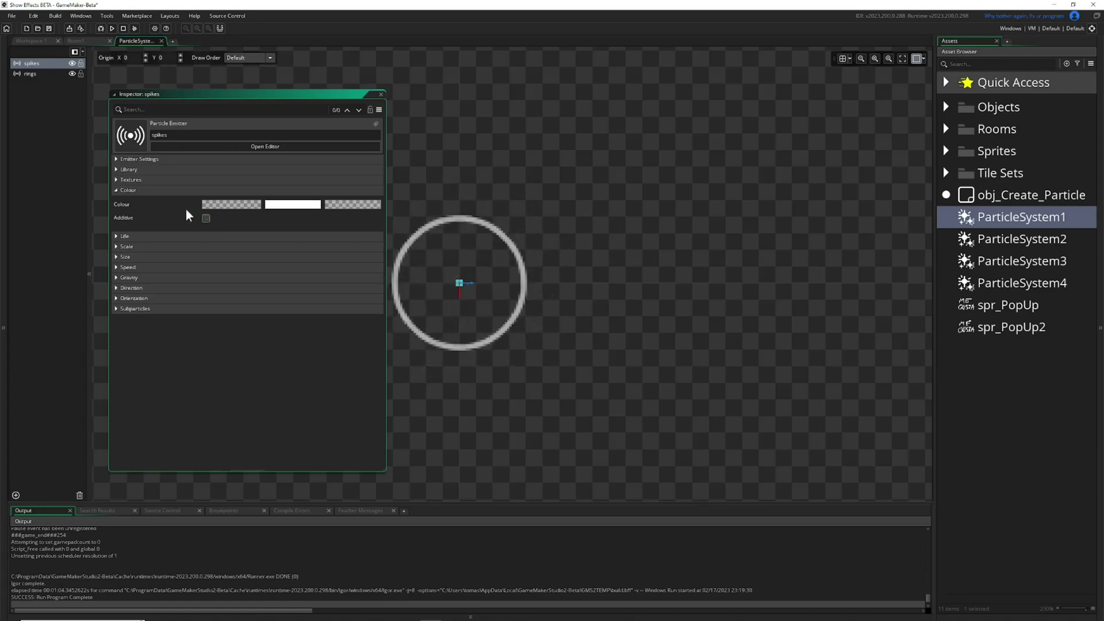
- Examine the Life, Scale and Size settings of the spikes emitter, collapsing each section after viewing it
left_click(116, 190)
left_click(116, 201)
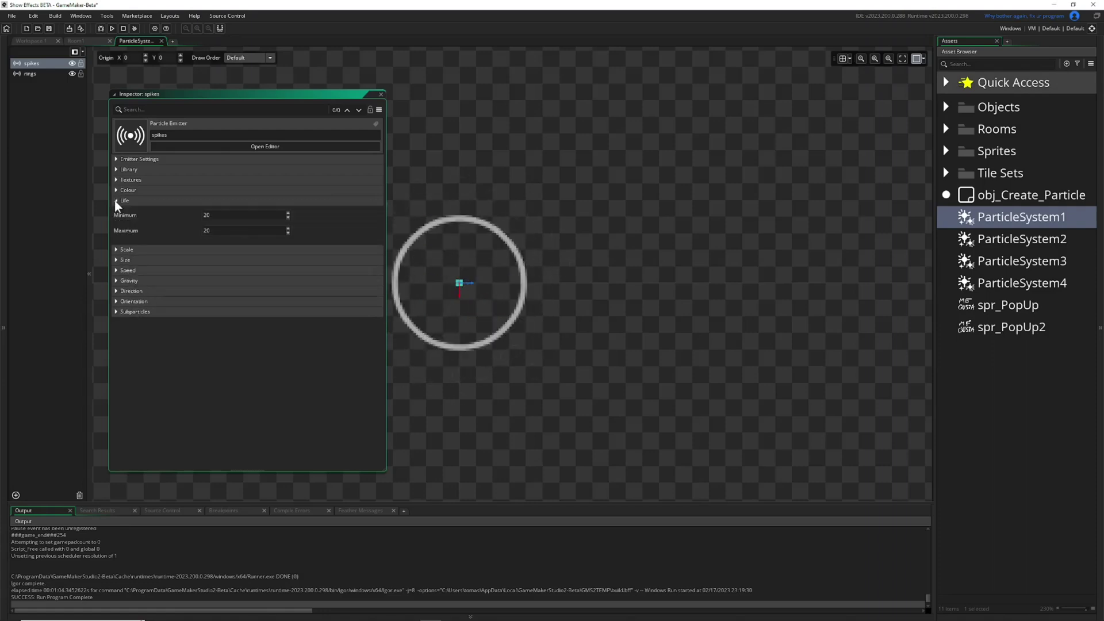
left_click(116, 202)
left_click(115, 212)
left_click(115, 211)
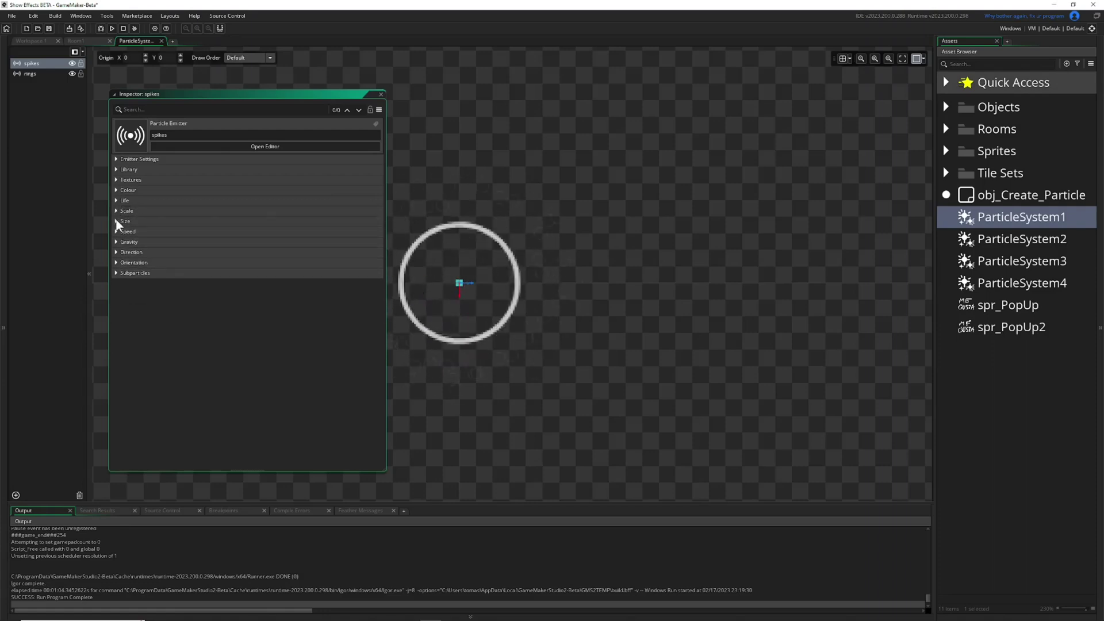
left_click(116, 210)
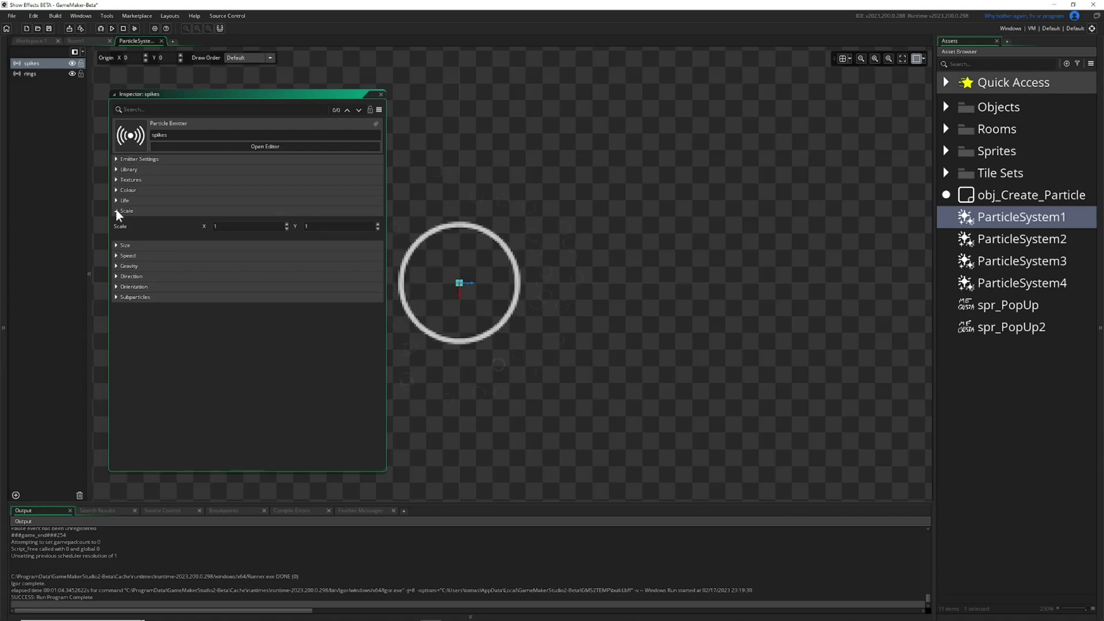
left_click(116, 211)
left_click(117, 222)
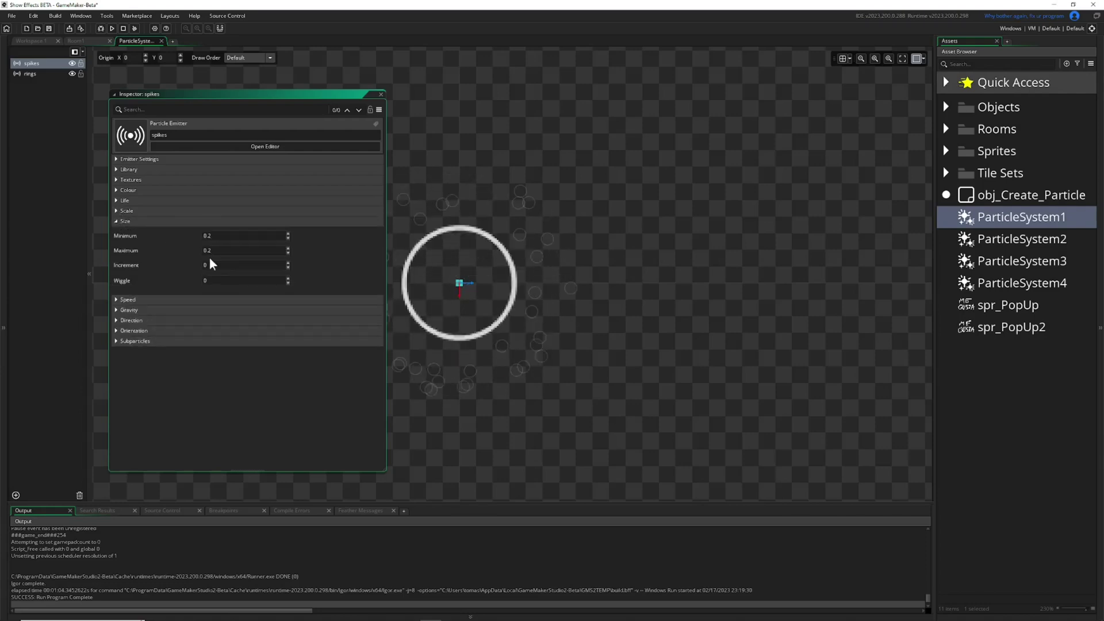
left_click(115, 222)
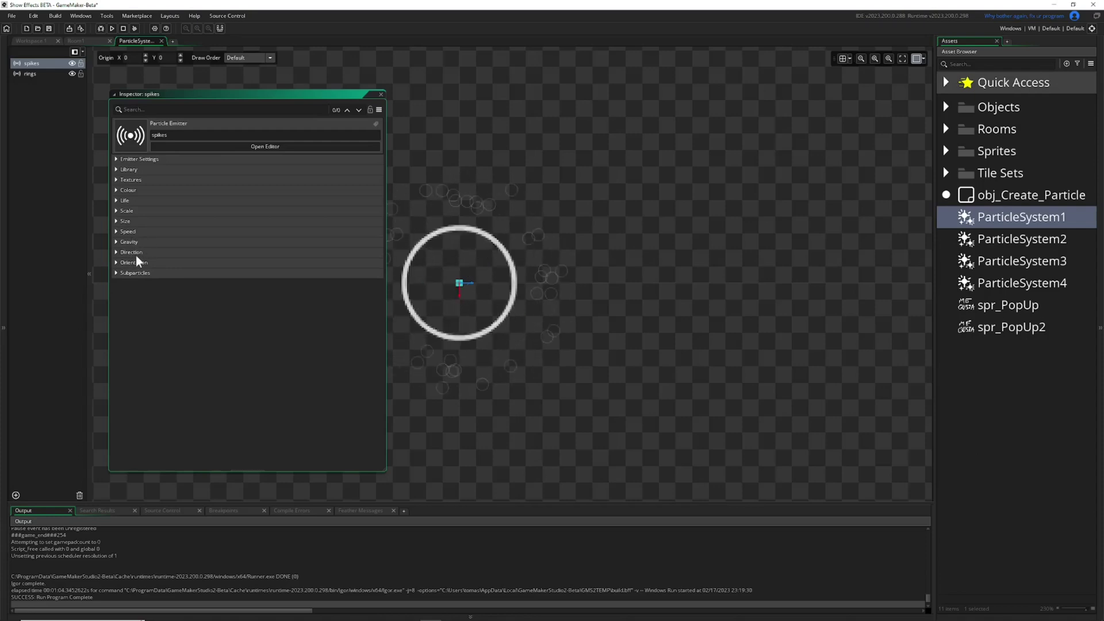
- Set the spikes emitter's texture back to Line and turn off Relative in its Orientation settings
left_click(116, 262)
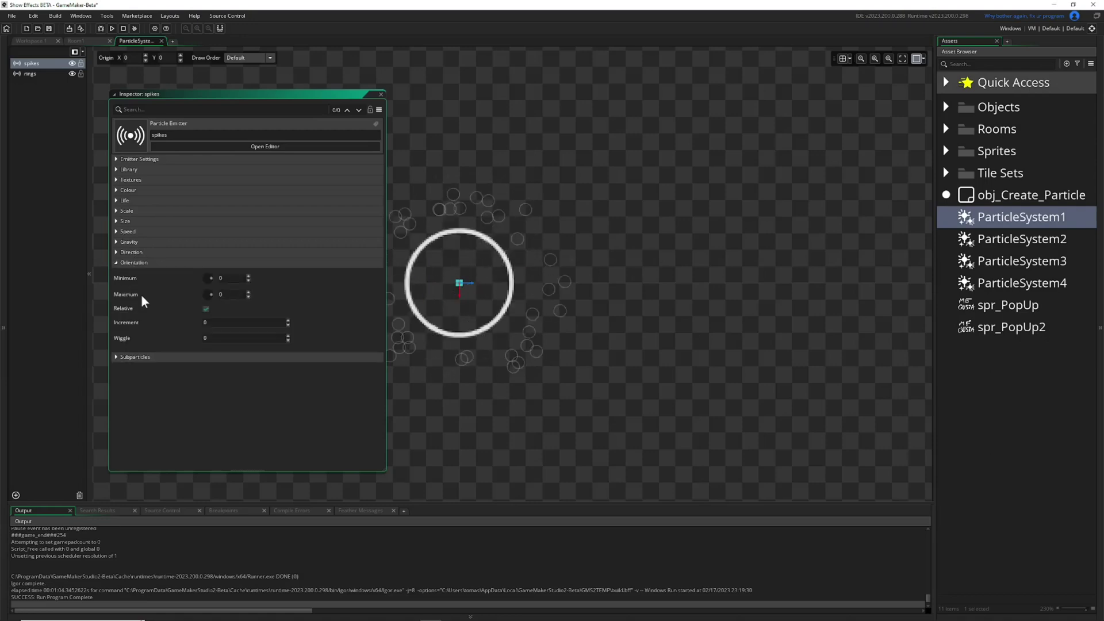
left_click(206, 309)
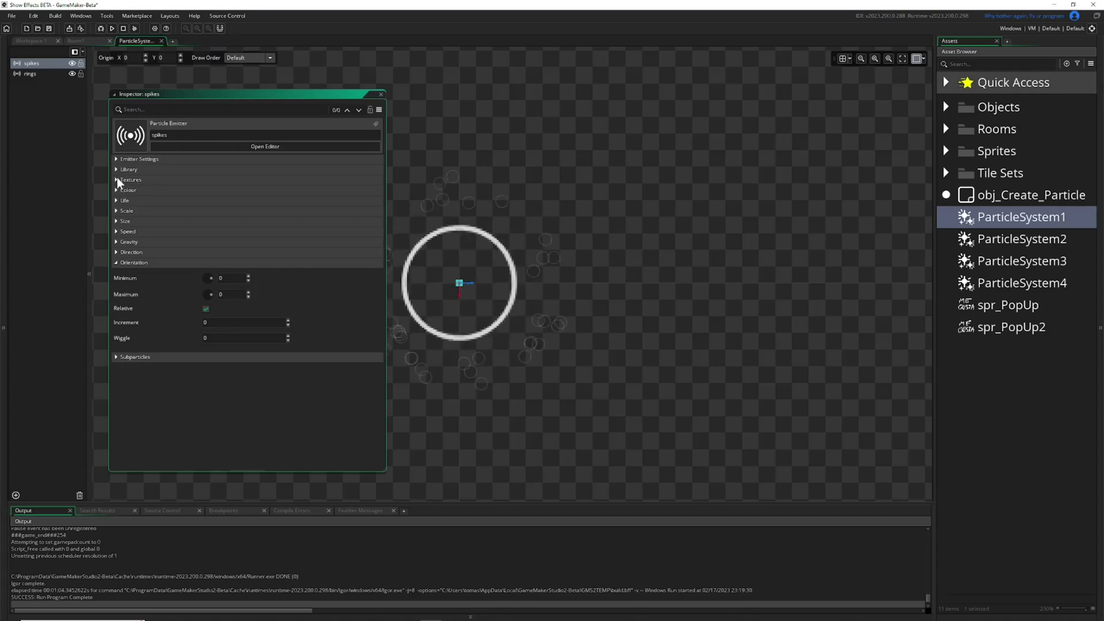
left_click(116, 179)
left_click(204, 222)
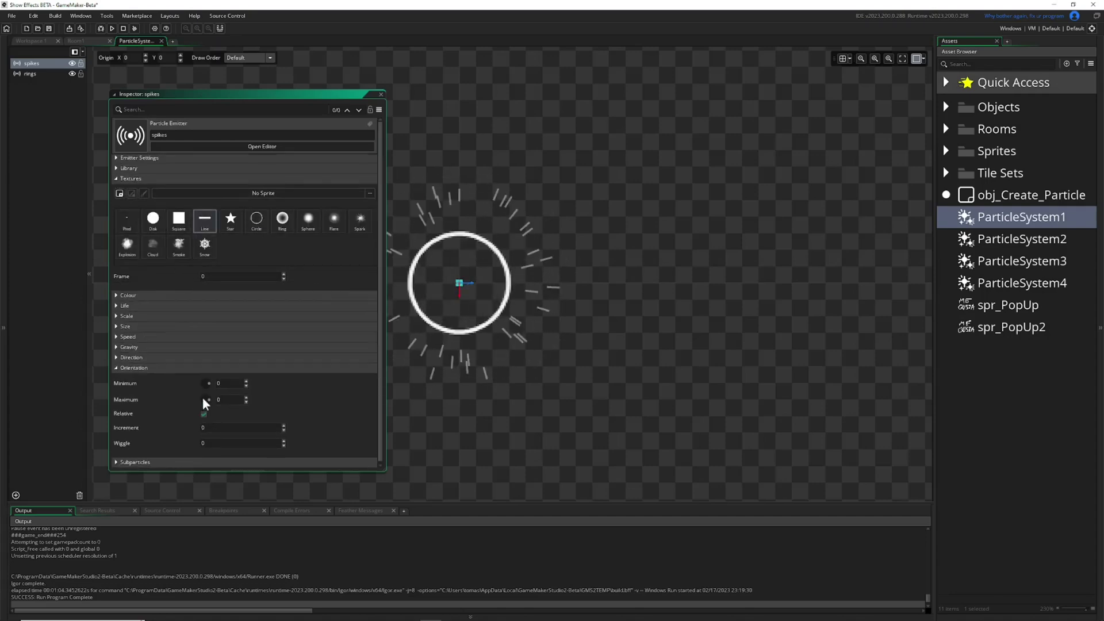
left_click(204, 414)
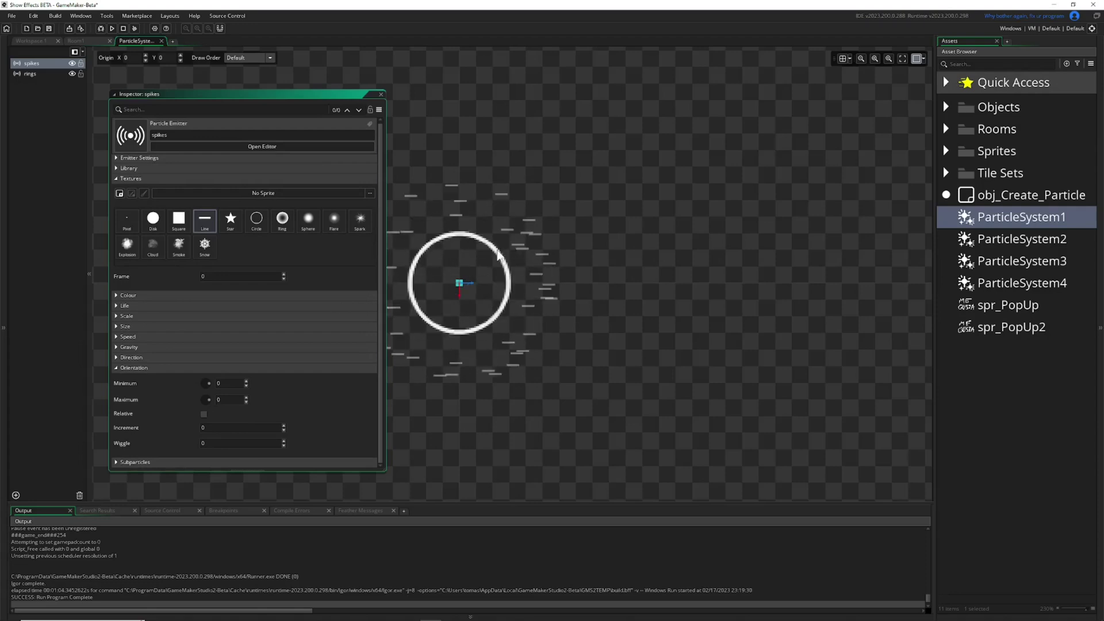
scroll(495, 271, "down", 2)
scroll(495, 271, "up", 1)
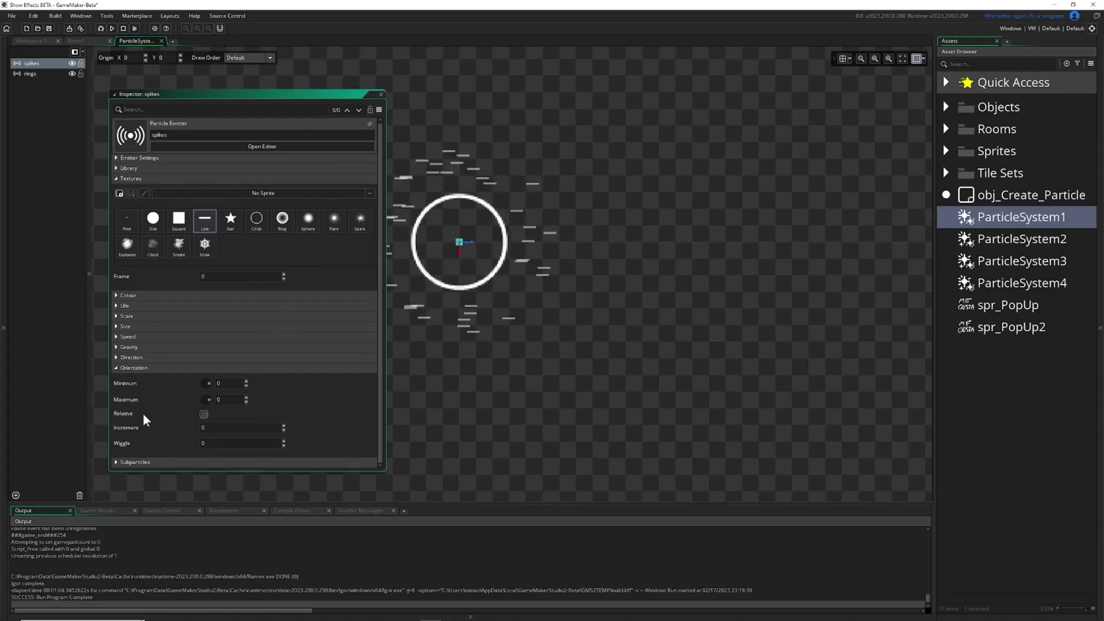
- Turn Relative back on in the spikes emitter's Orientation settings and collapse that section
left_click(204, 414)
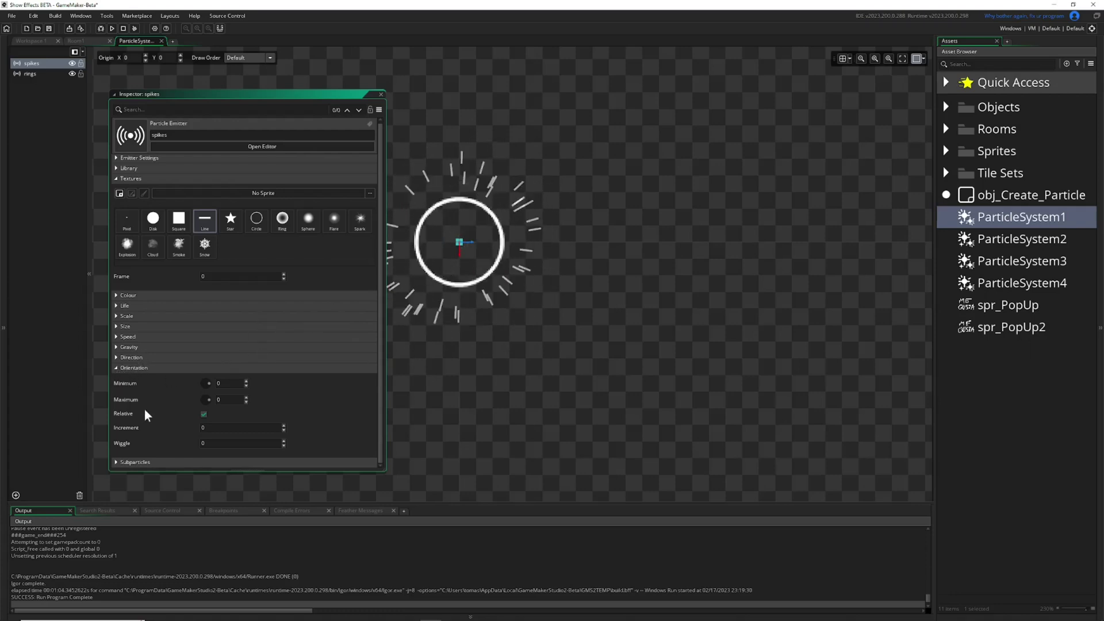
left_click(118, 367)
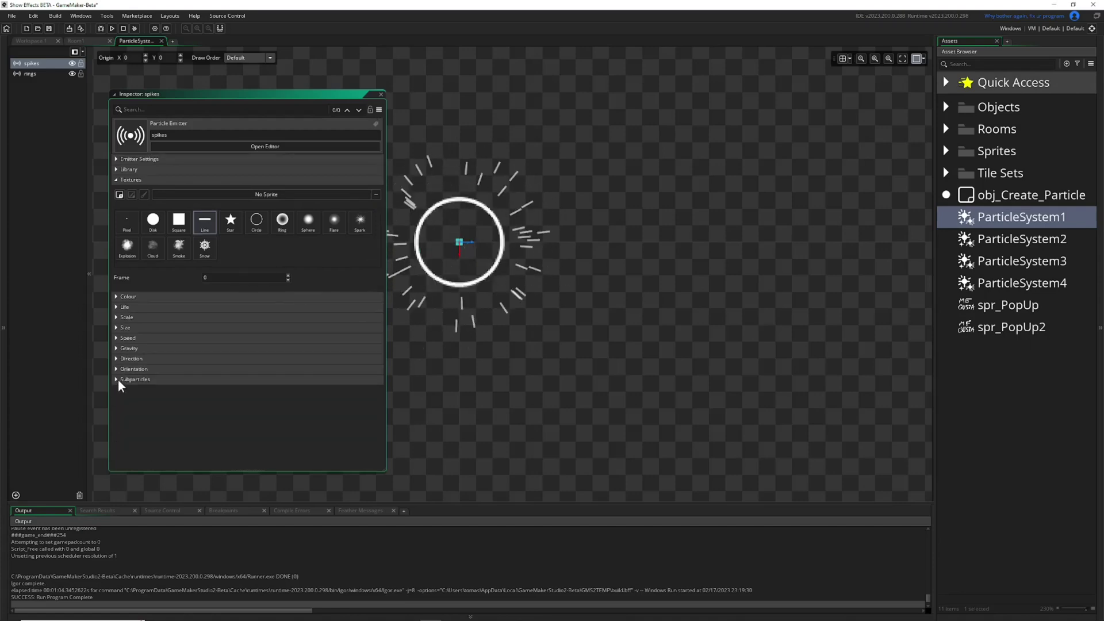
- Examine the spikes emitter's Subparticles settings, including the emitters offered for On Update and the On Death particle count
left_click(118, 380)
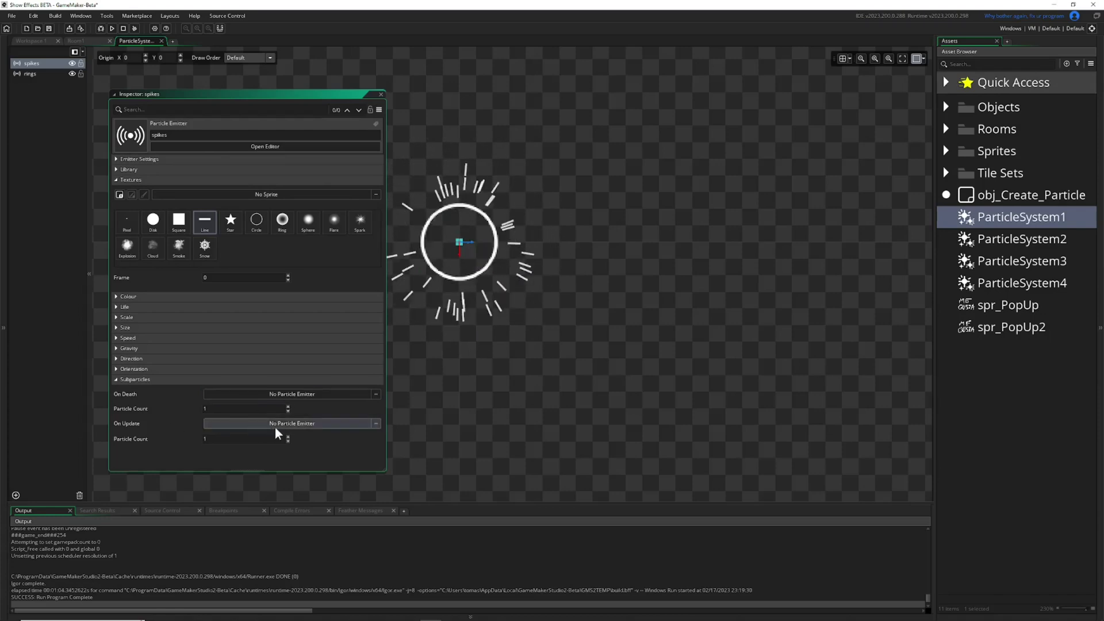
left_click(374, 394)
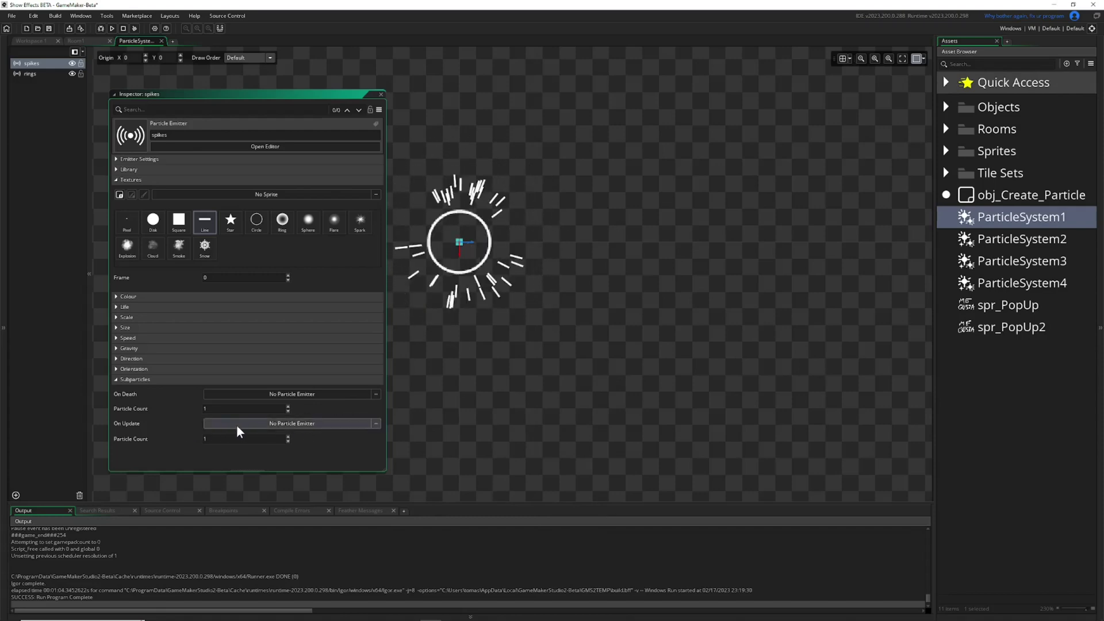
left_click(329, 425)
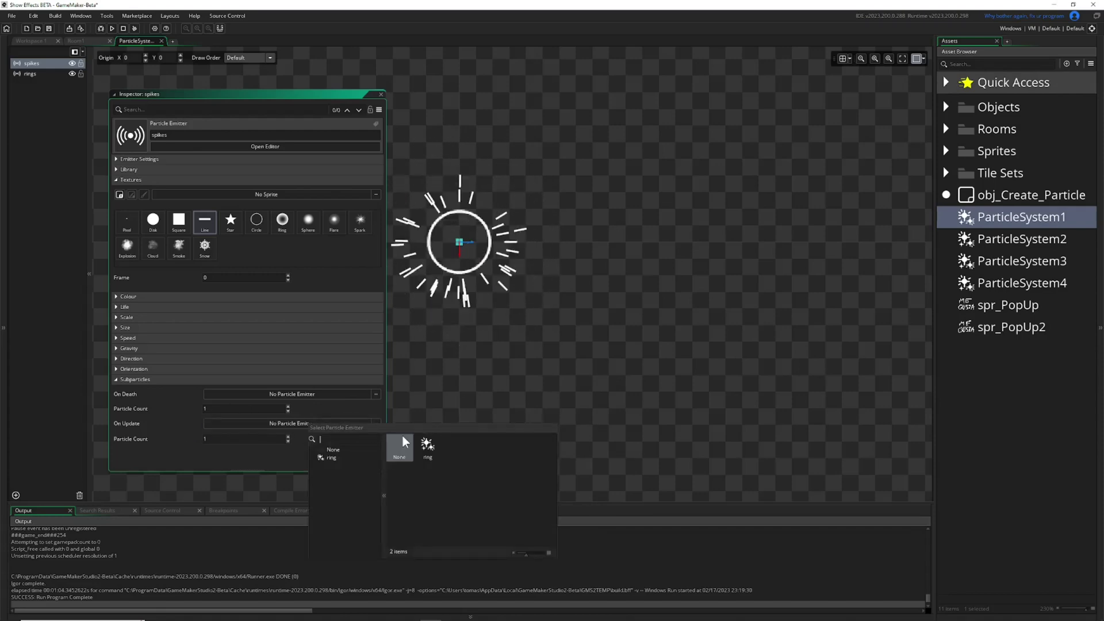
left_click(284, 449)
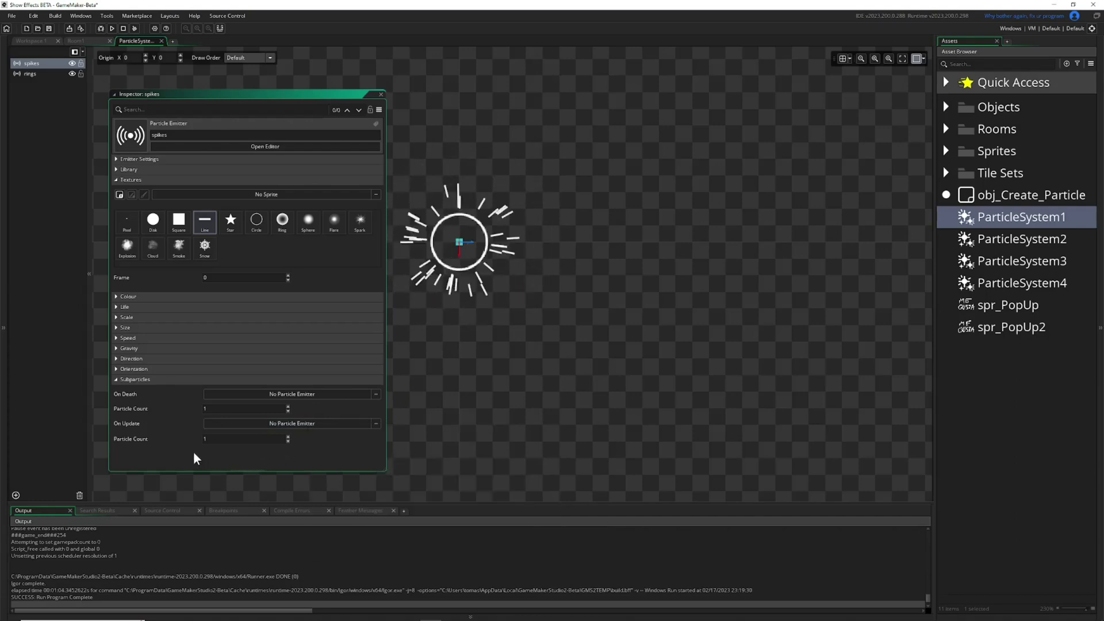
left_click(288, 406)
left_click(288, 406)
left_click(288, 411)
left_click(288, 411)
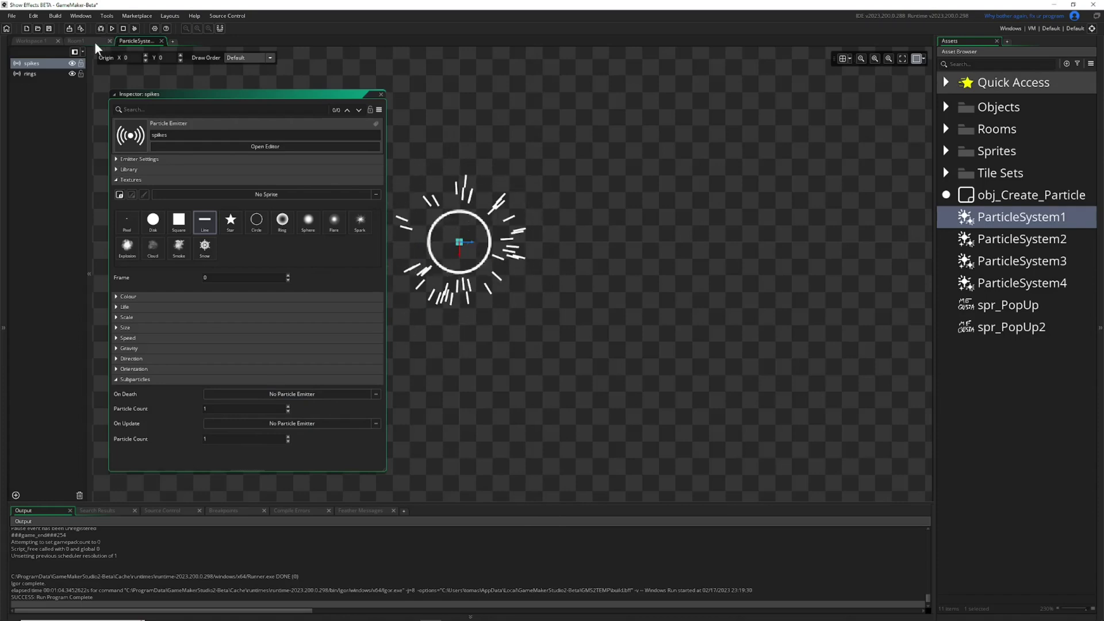
- In Room1, place a ParticleSystem4 instance on the Assets_3 layer, to the right of the running character
left_click(74, 41)
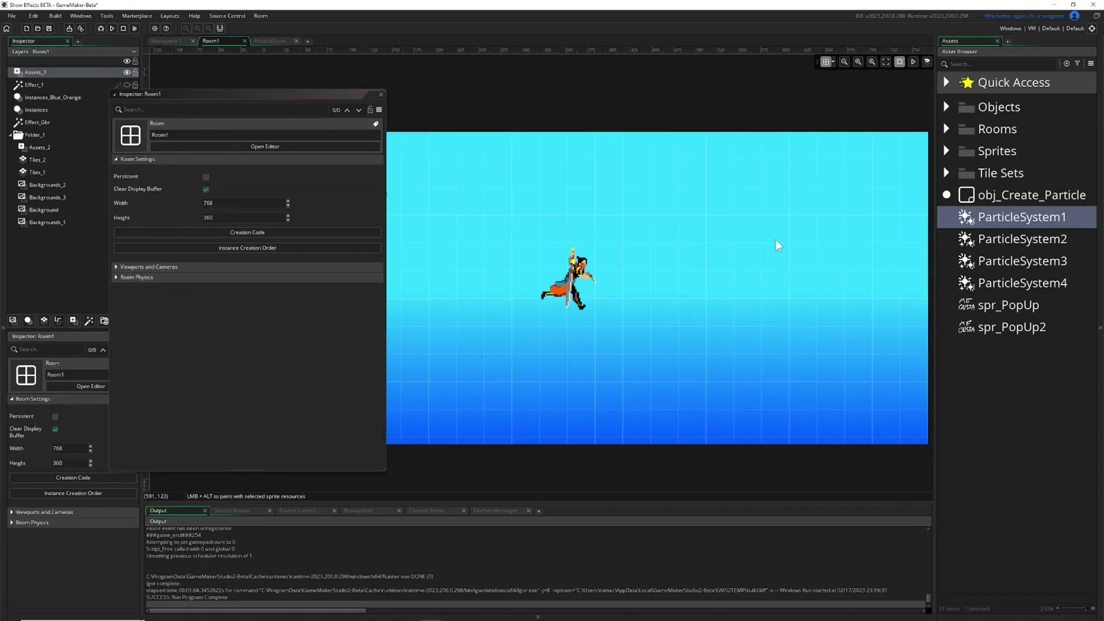
left_click(381, 94)
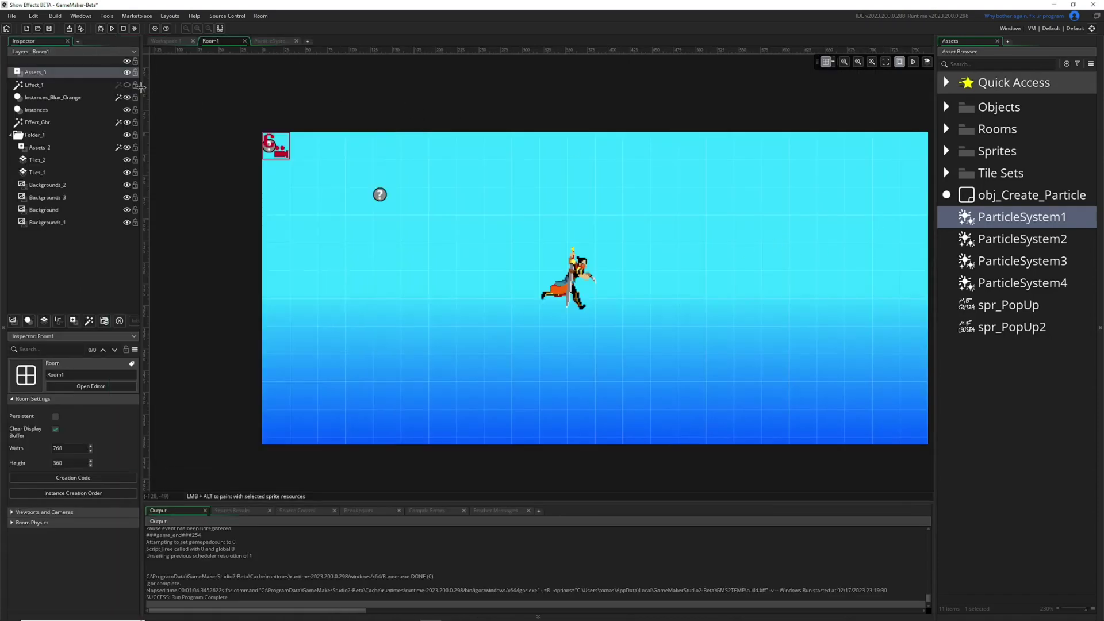
left_click(40, 71)
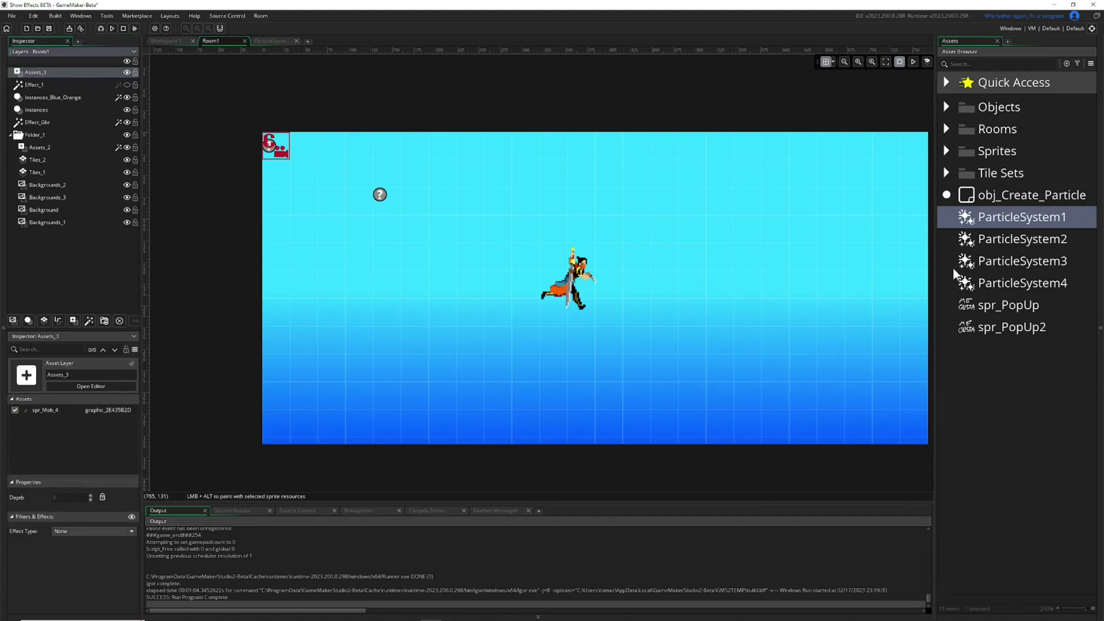
left_click_drag(1001, 284, 681, 287)
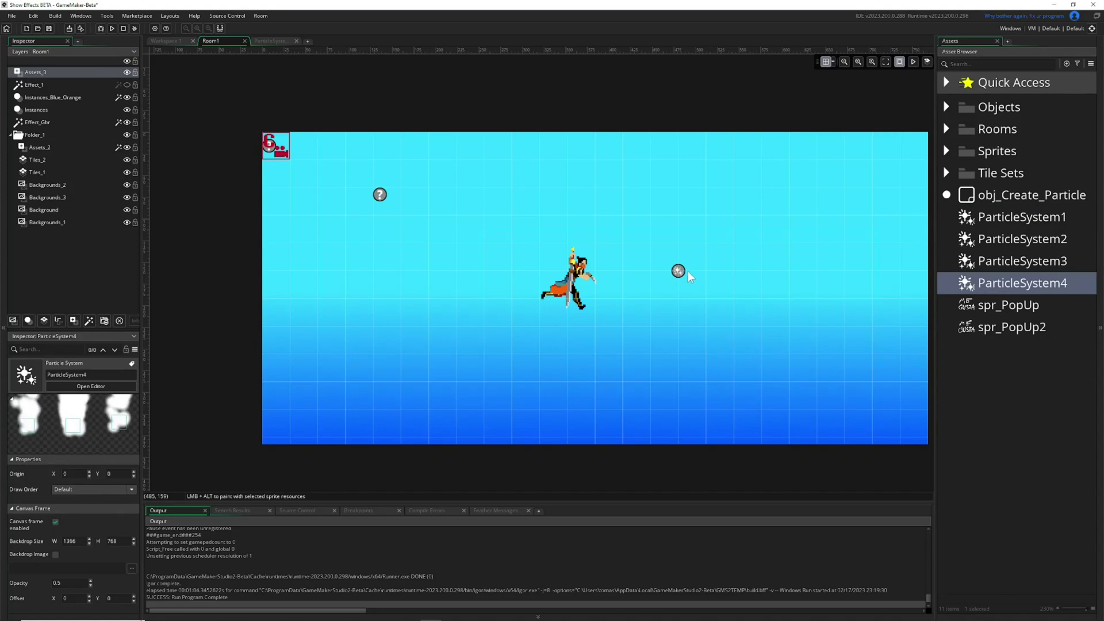
- Inspect the placed ParticleSystem4 instance up close, and play and stop the room's animation preview
scroll(695, 266, "up", 5, "ctrl")
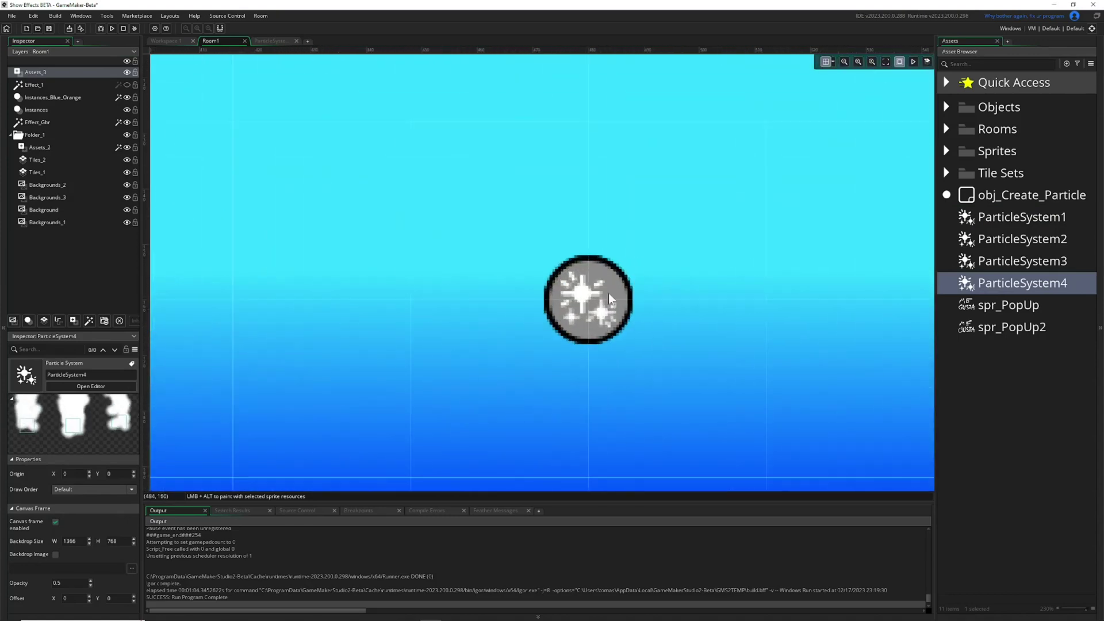
scroll(608, 292, "down", 5, "ctrl")
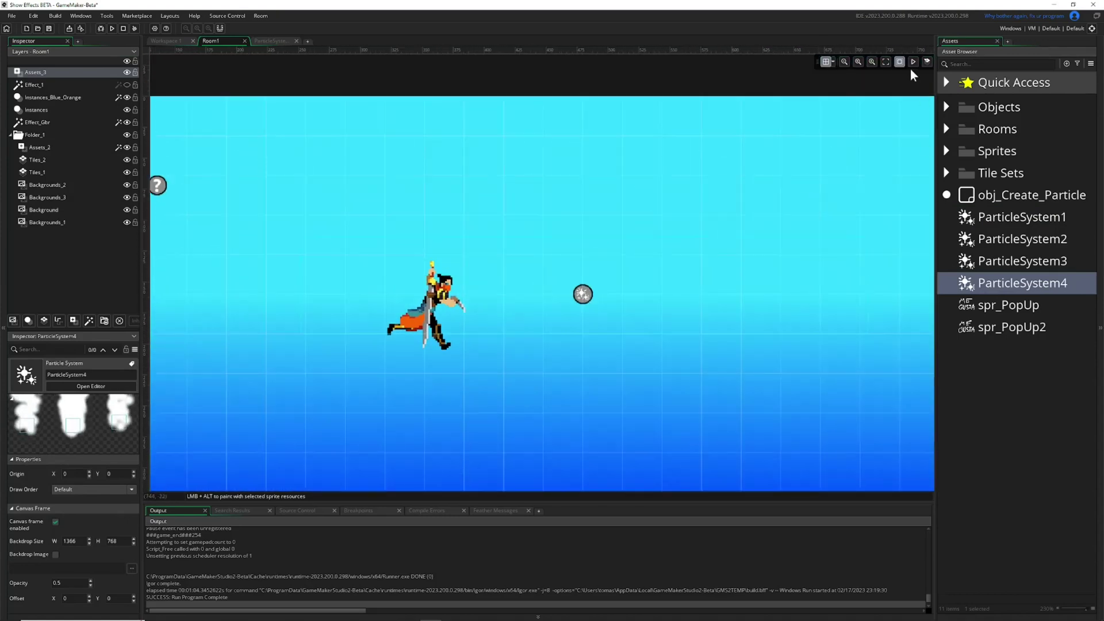
left_click(913, 61)
scroll(599, 248, "down", 2, "ctrl")
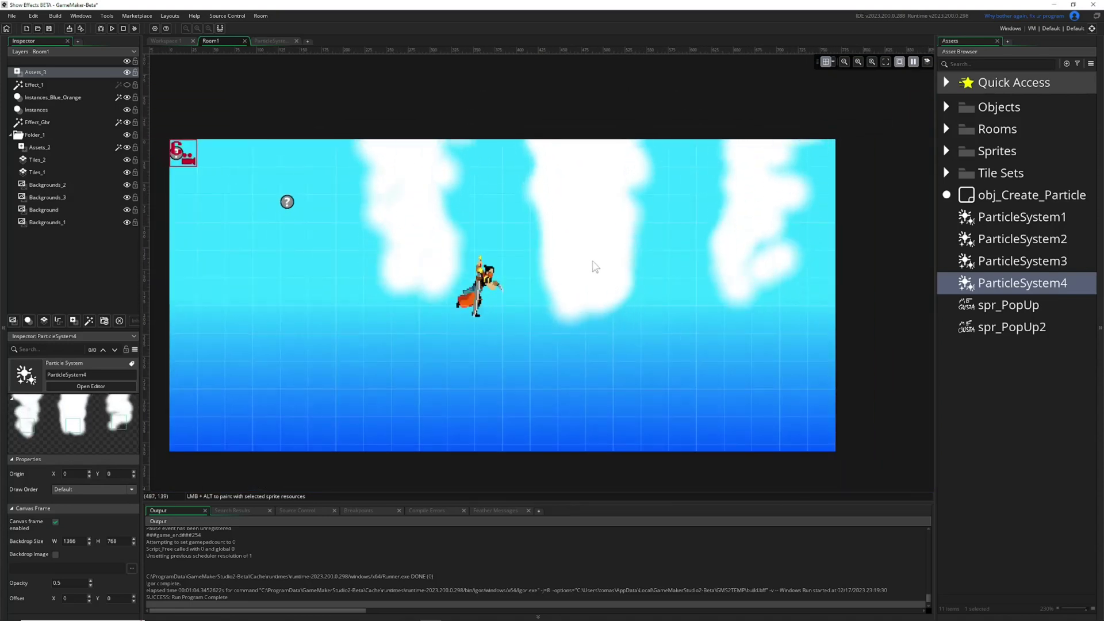
left_click(914, 62)
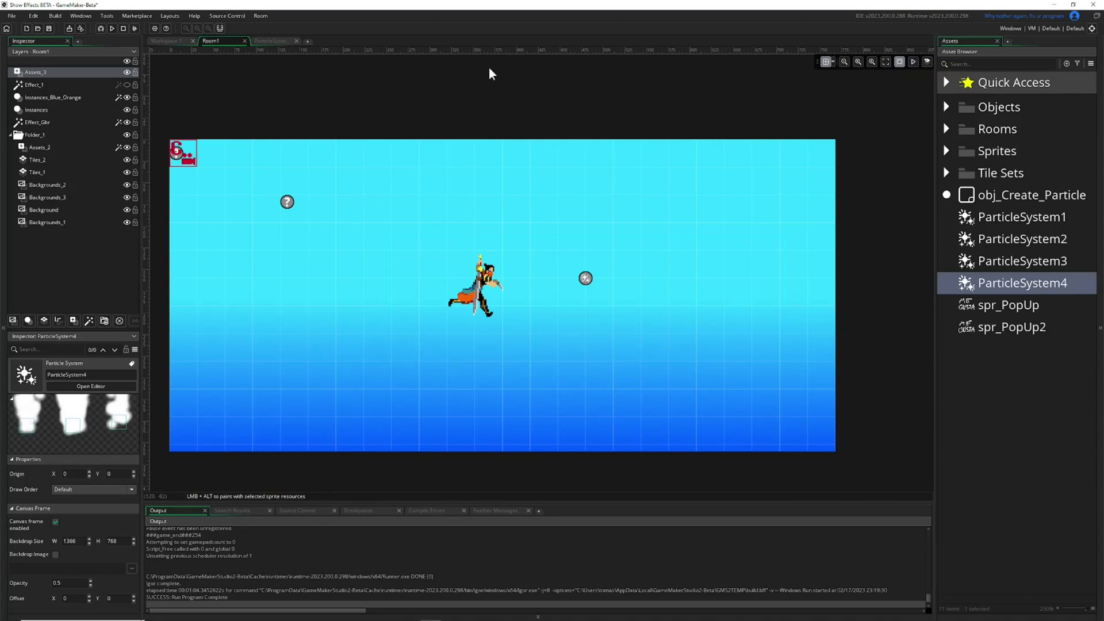
- Move the ParticleSystem4 instance to X 480, Y 192 and rotate it to about -58.5 degrees, previewing the animation
left_click_drag(592, 274, 617, 286)
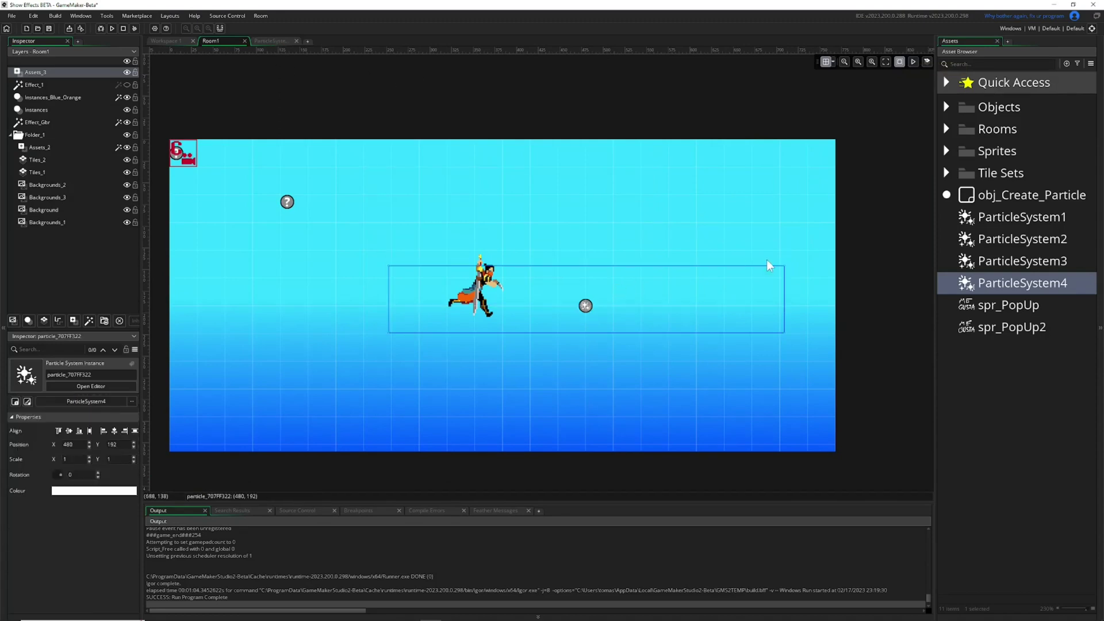
left_click_drag(787, 263, 675, 389)
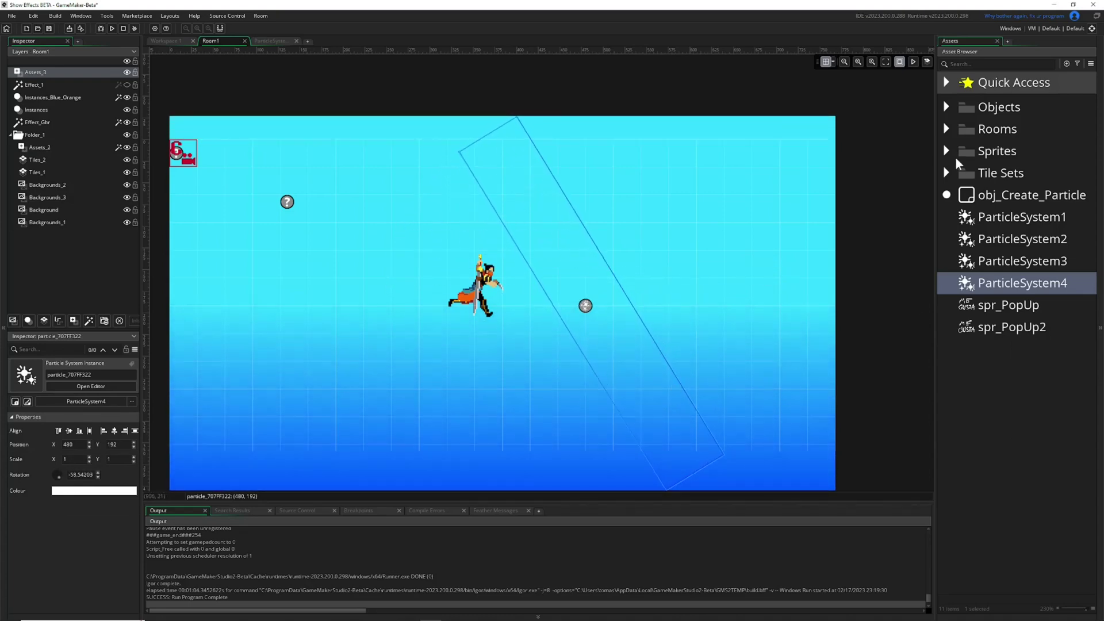
left_click(913, 61)
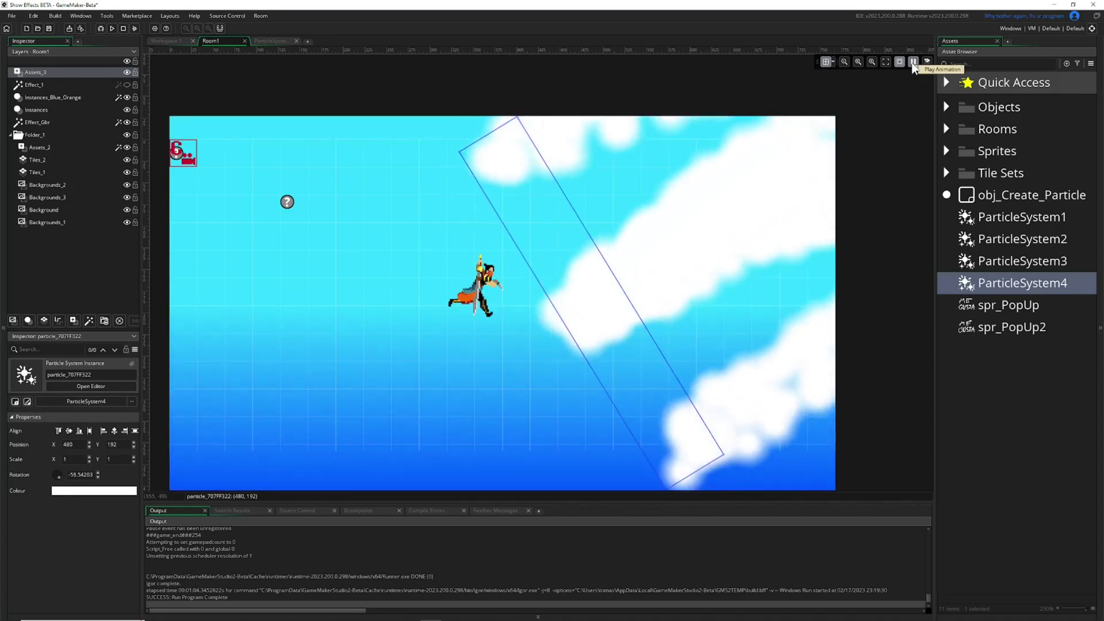
left_click(914, 62)
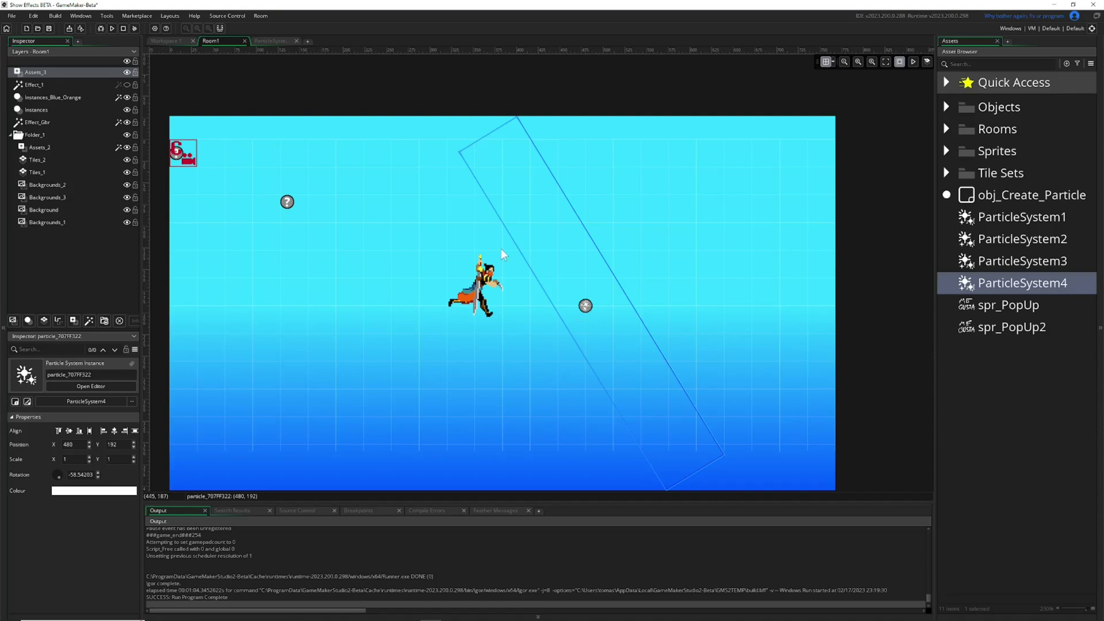
- Examine the saveSystem variable and the part_system_create call in obj_Create_Particle's Step event
left_click(171, 41)
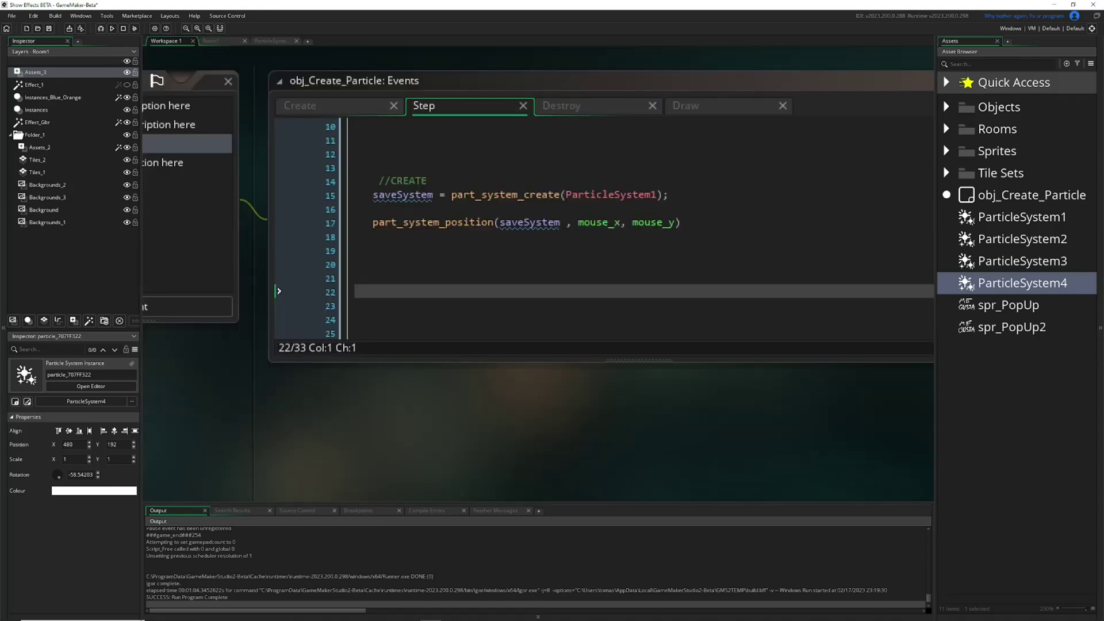
double_click(402, 195)
double_click(518, 195)
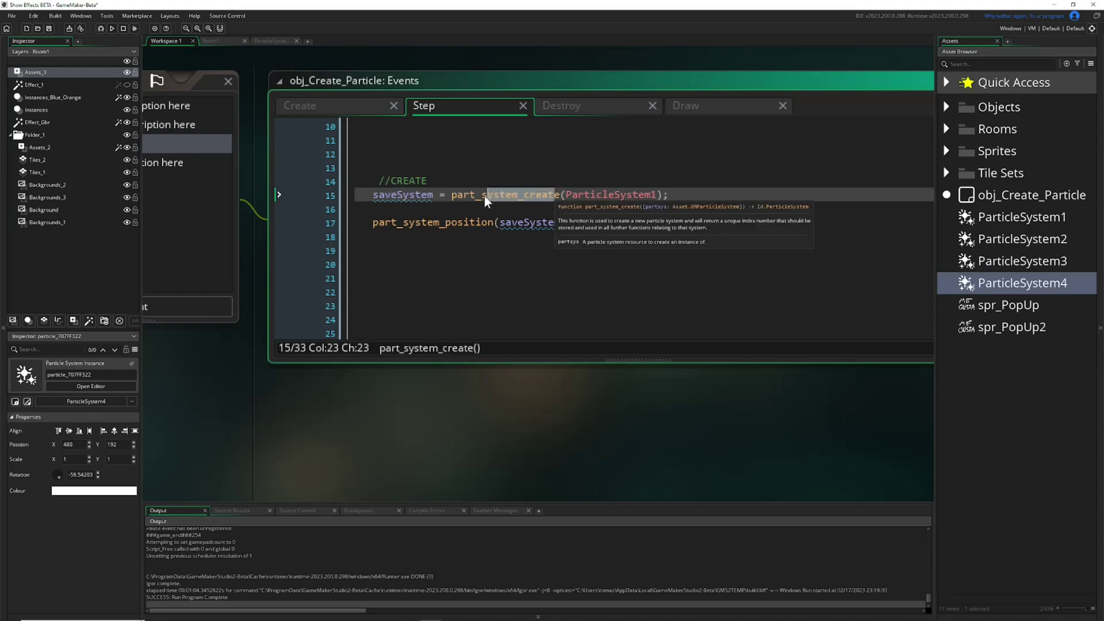
- Try clearing the ParticleSystem1 argument of part_system_create to list code suggestions, and undo the deletion
double_click(620, 195)
key("BackSpace")
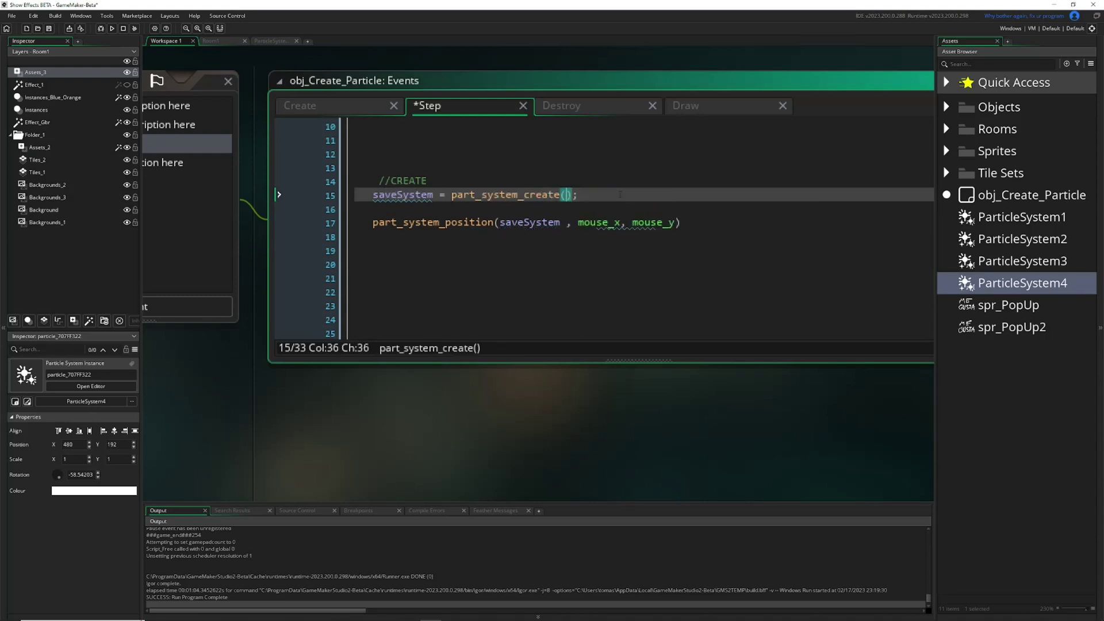
key("ctrl+space")
scroll(532, 200, "up", 1, "ctrl")
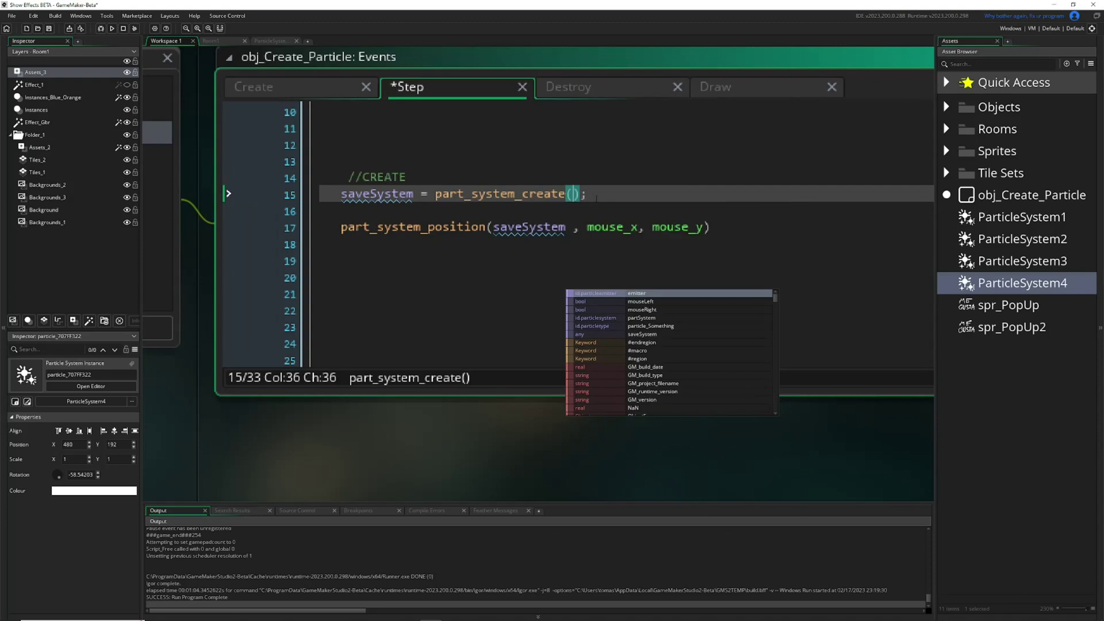
key("ctrl+z")
- Review the ParticleSystem1 argument, the part_system_position call with its mouse_x and mouse_y arguments, and the saveSystem variable in the Step code
left_click(637, 196)
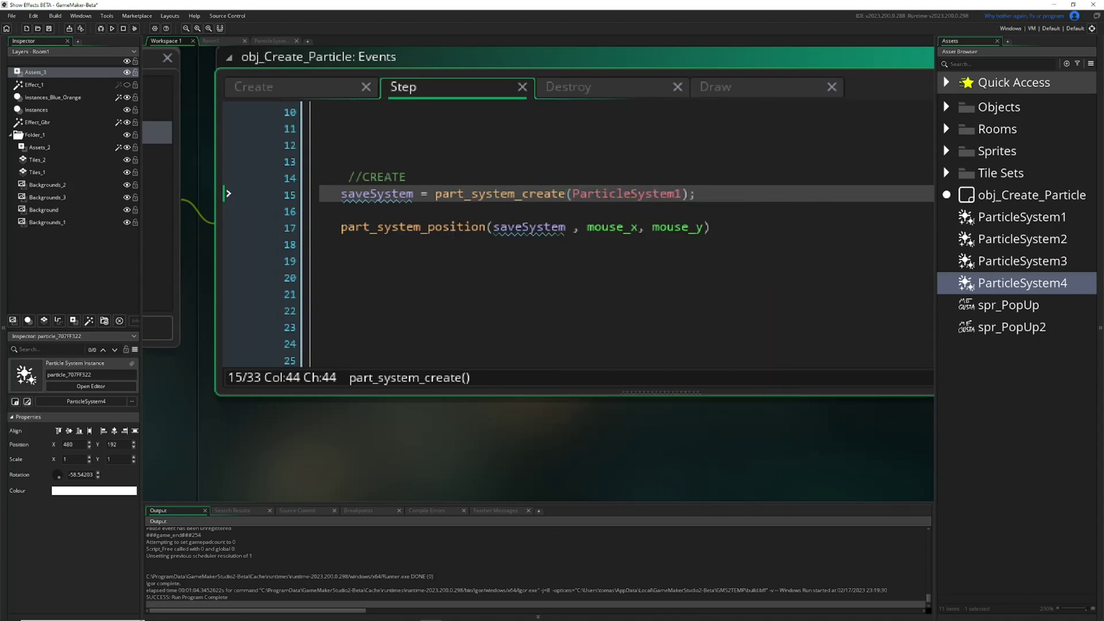
left_click(616, 194)
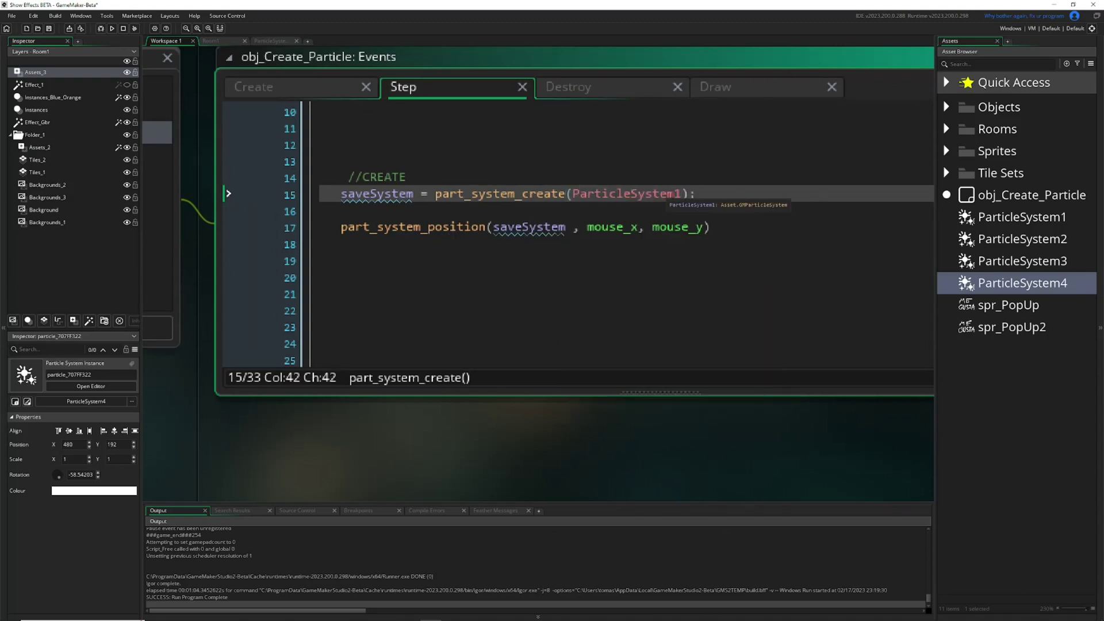
left_click(681, 194)
left_click_drag(681, 194, 573, 194)
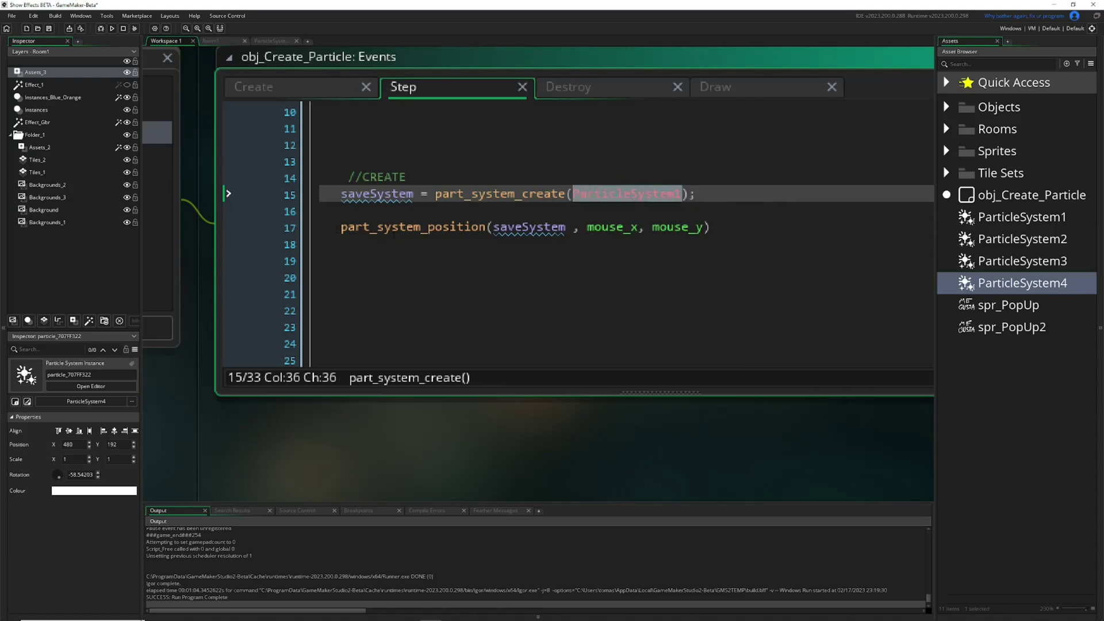
left_click_drag(342, 227, 492, 229)
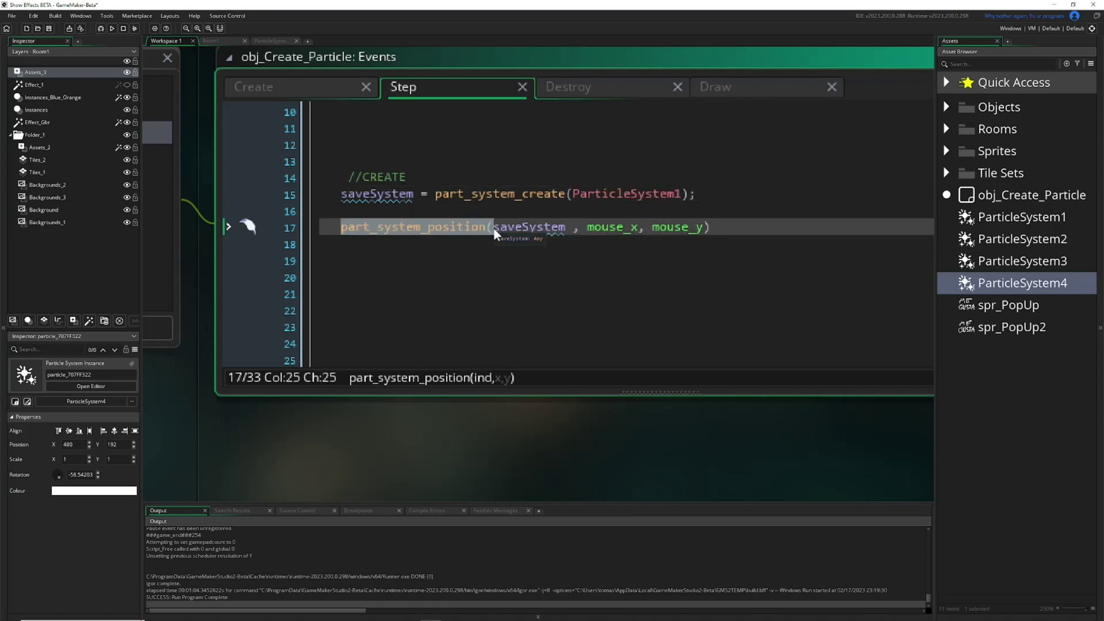
left_click(471, 230)
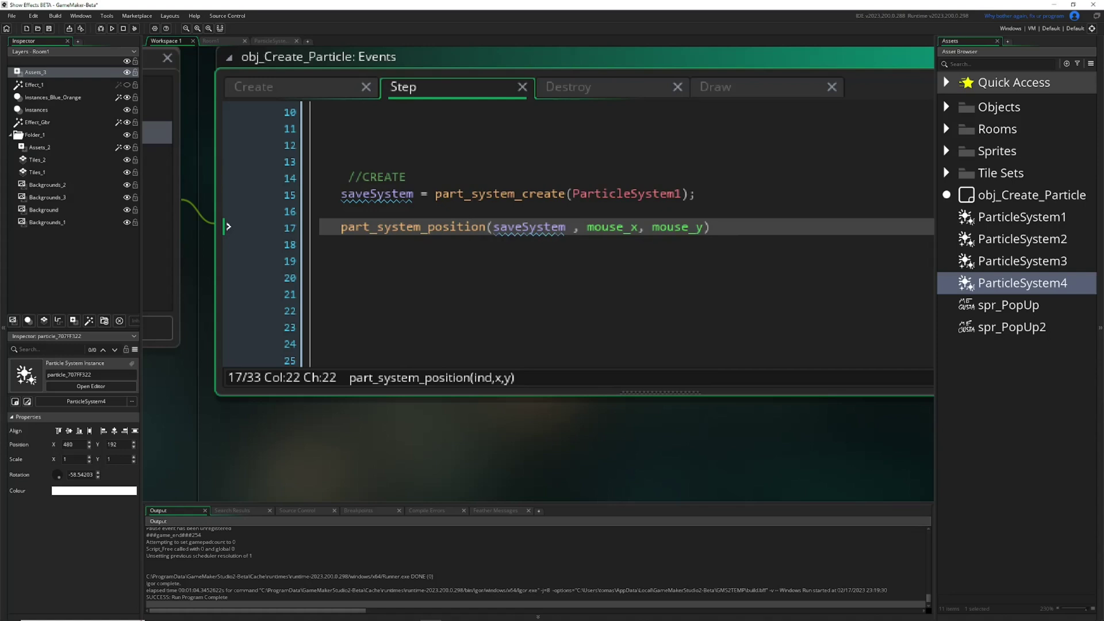
left_click(558, 227)
left_click(537, 227)
left_click_drag(516, 229, 536, 229)
left_click_drag(703, 227, 581, 229)
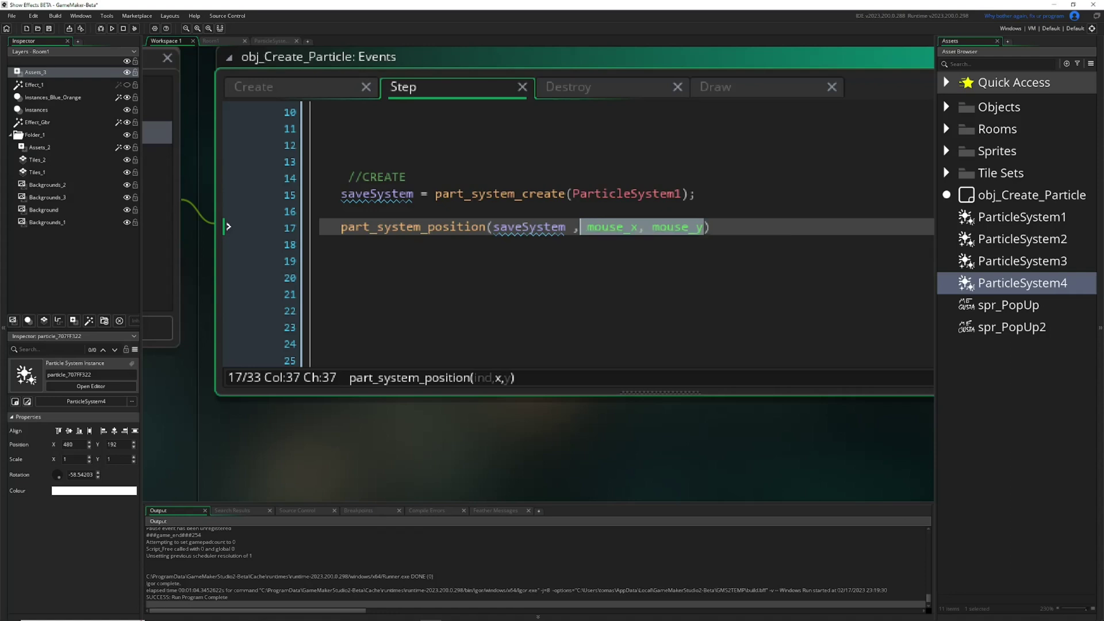
left_click_drag(400, 195, 341, 198)
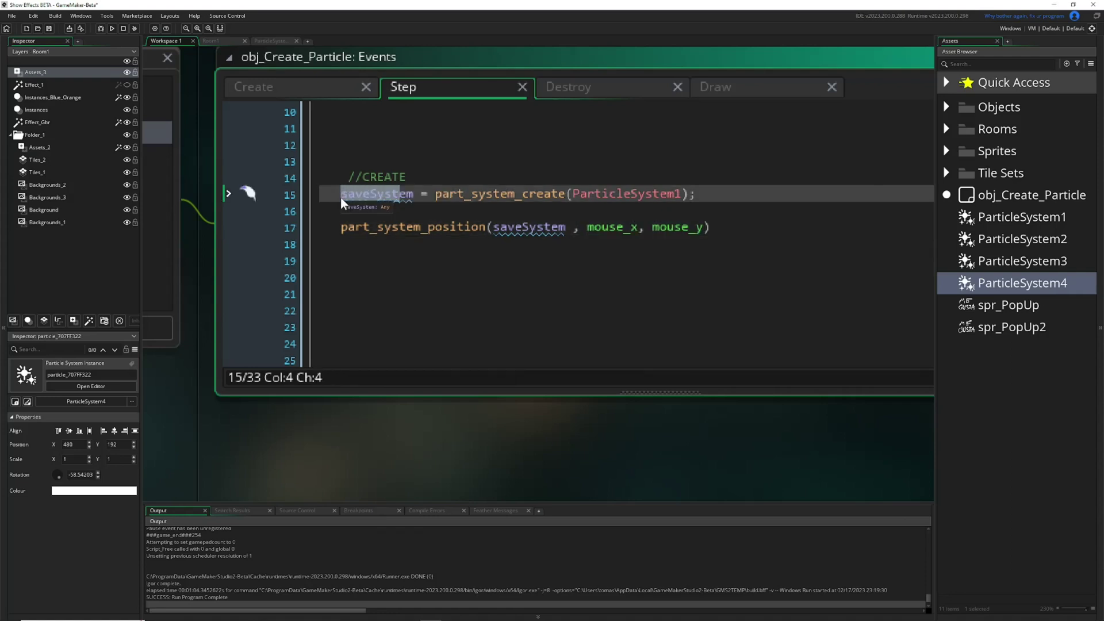
left_click_drag(413, 196, 319, 198)
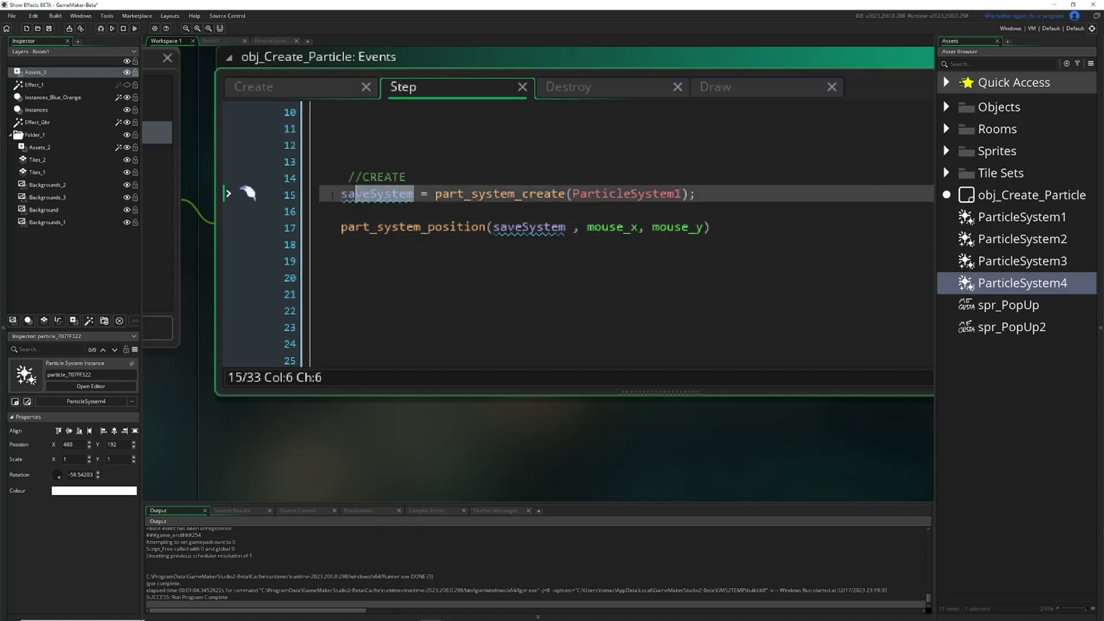
double_click(375, 198)
- In the Destroy event, delete the two comment lines above part_system_destroy(saveSystem) and save the project
left_click(602, 93)
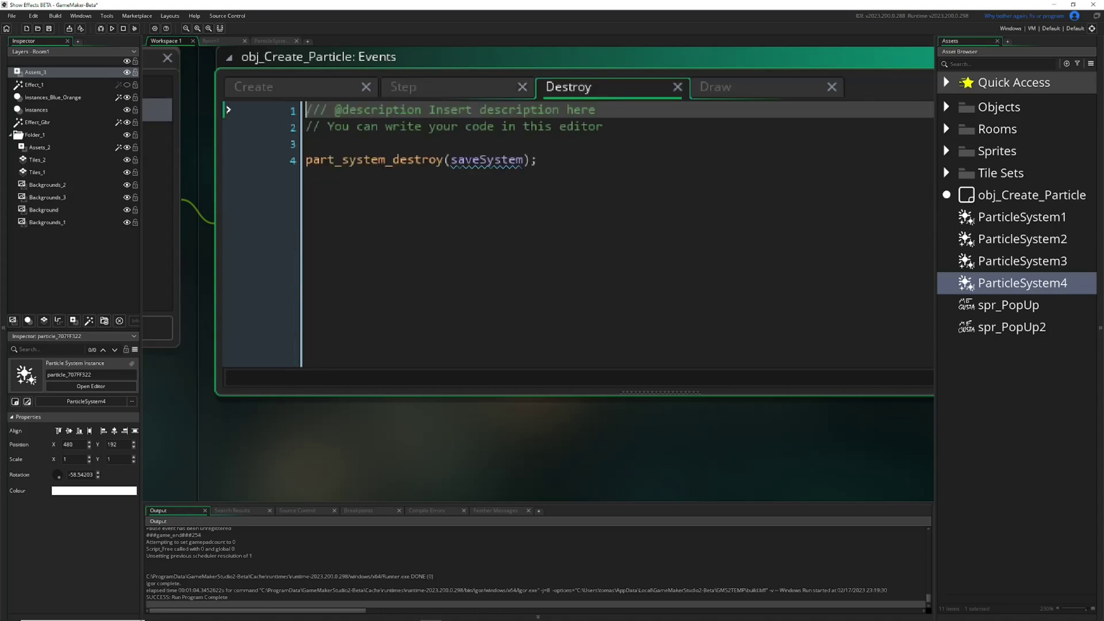
left_click_drag(537, 160, 310, 160)
left_click(415, 159)
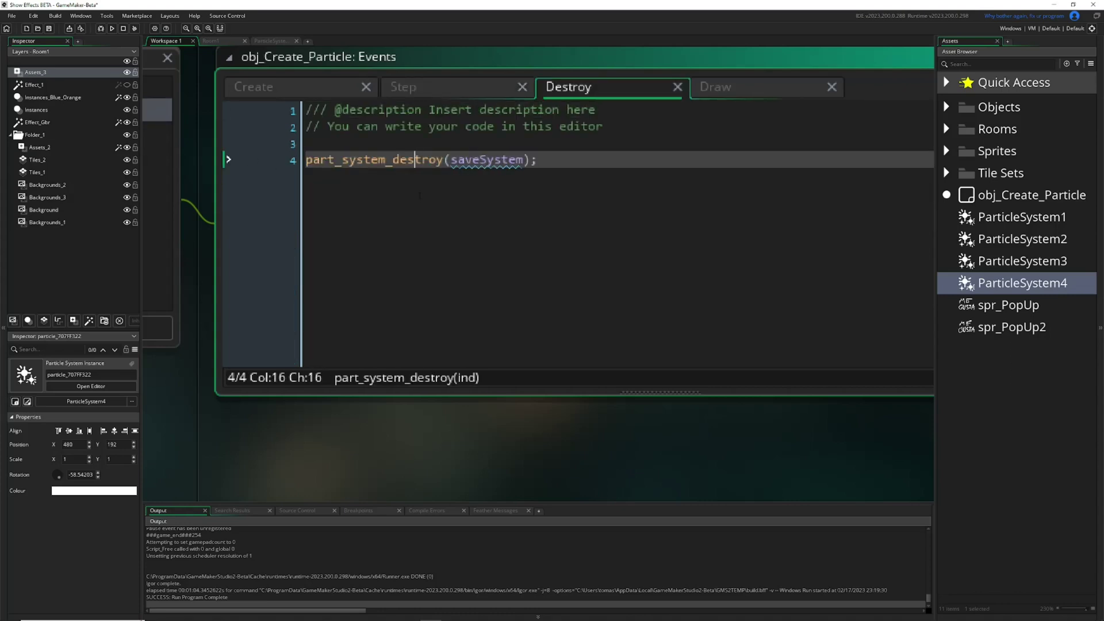
left_click_drag(603, 127, 226, 64)
key("BackSpace")
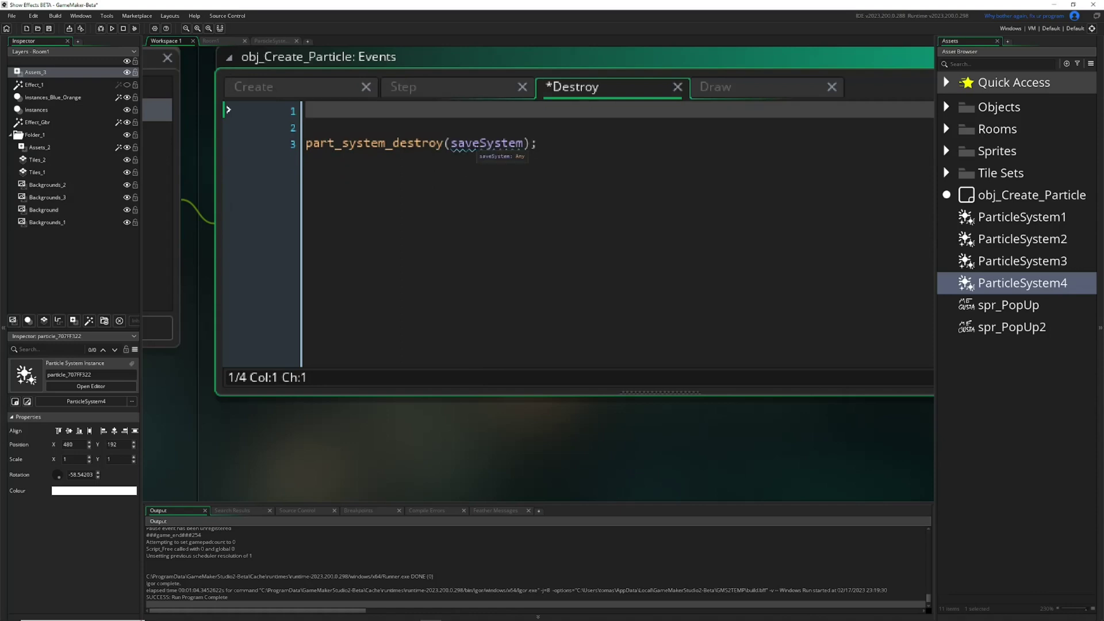
left_click_drag(502, 143, 454, 147)
left_click(432, 183)
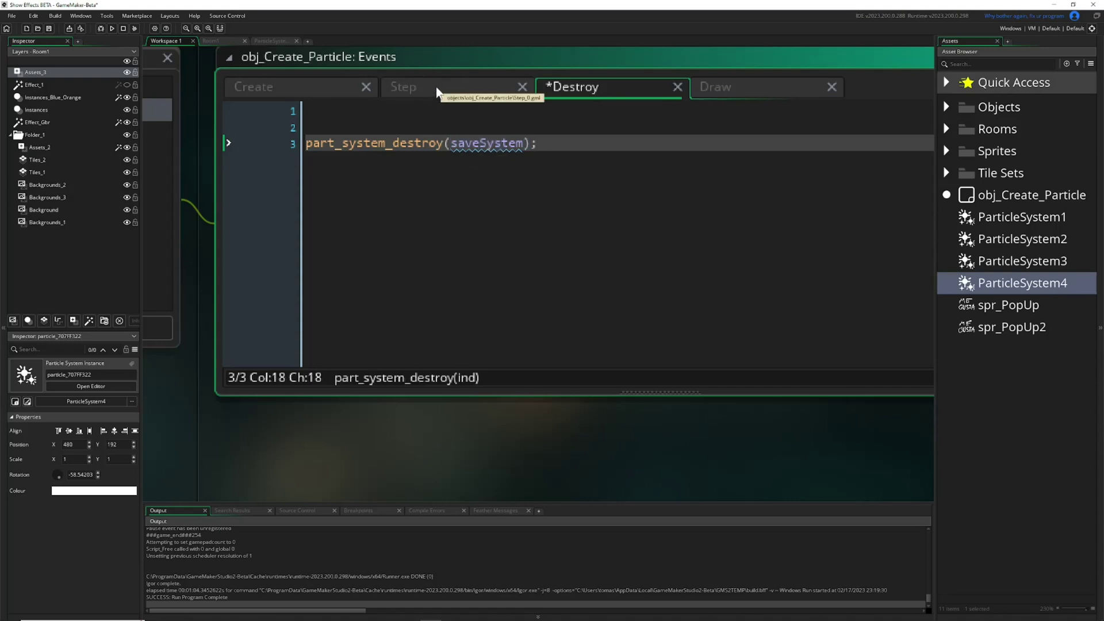
left_click(506, 207)
key("ctrl+s")
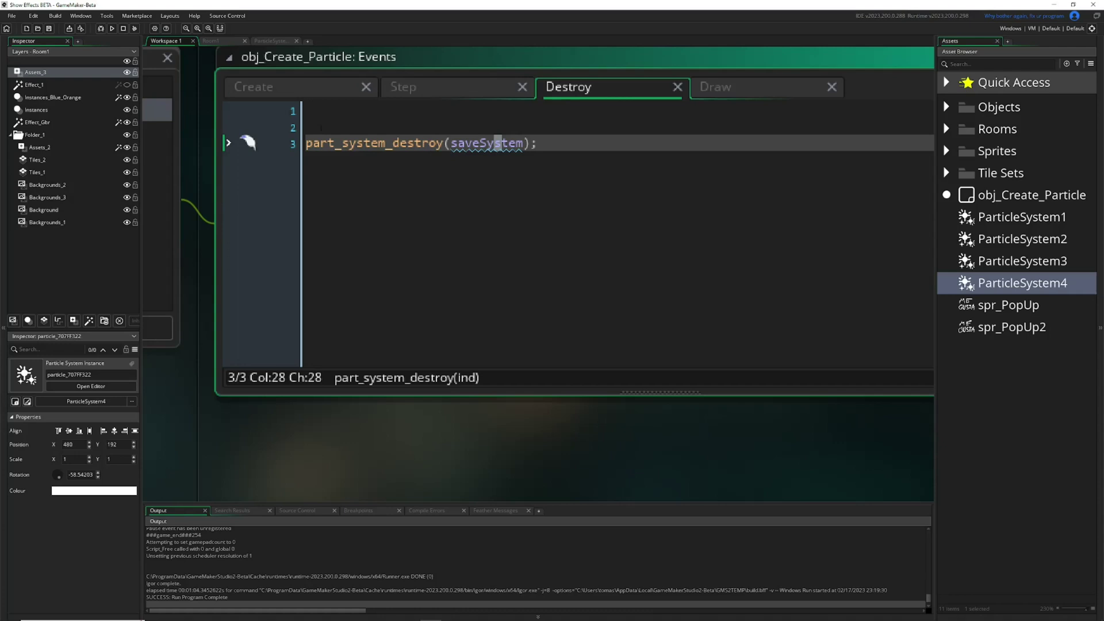
- Return to the Room1 editor
left_click(211, 40)
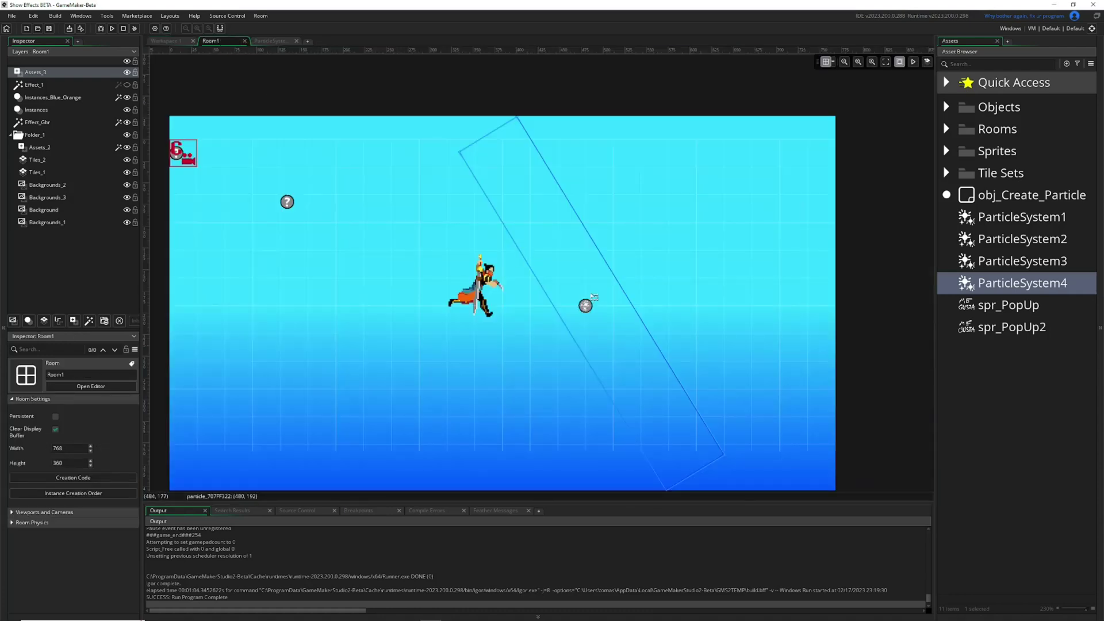